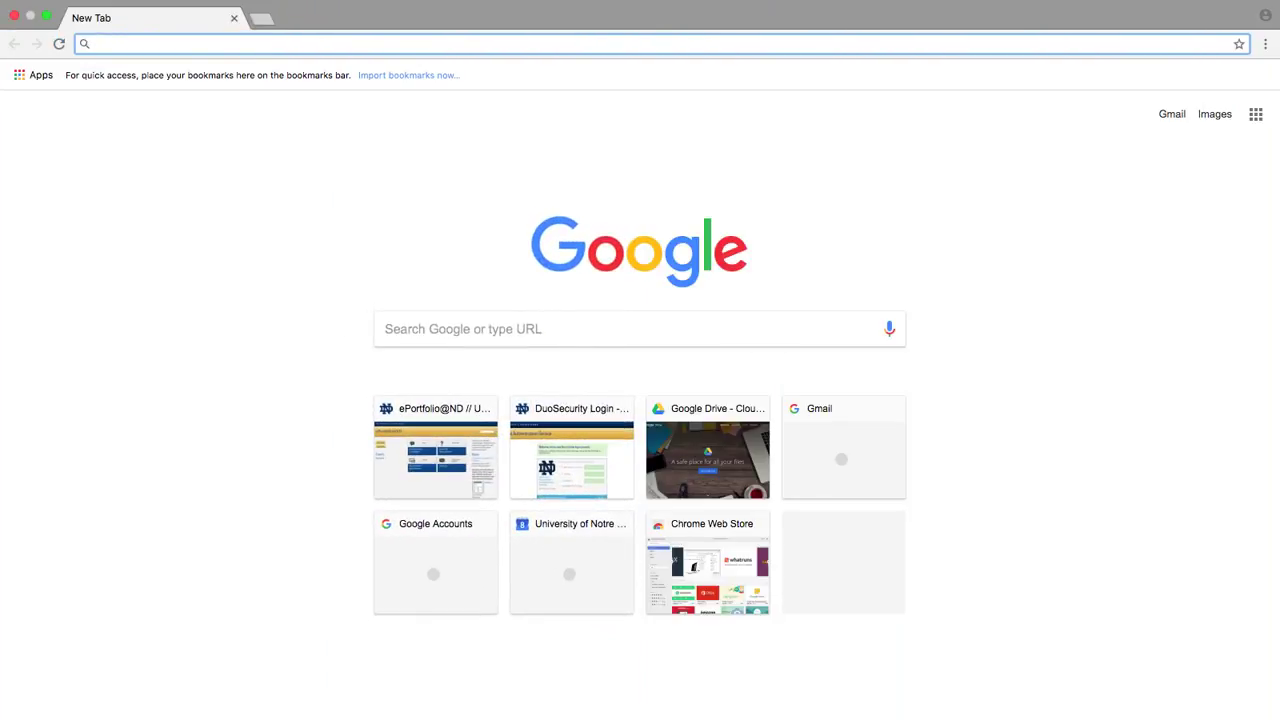
Step: In a new Chrome tab, start entering the eportfolio.nd.edu address
text(eportfolio.nd.edu)
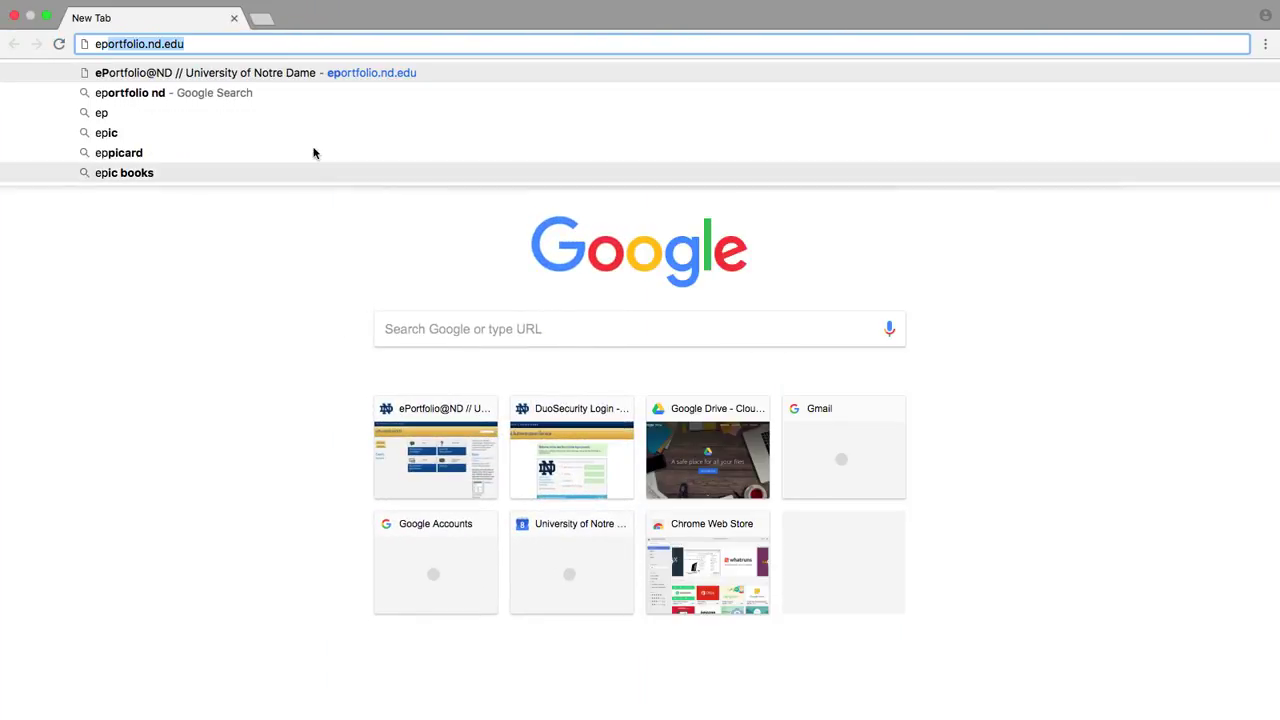
Step: Load eportfolio.nd.edu and log in with your NetID and password to reach the Digication dashboard
click(264, 44)
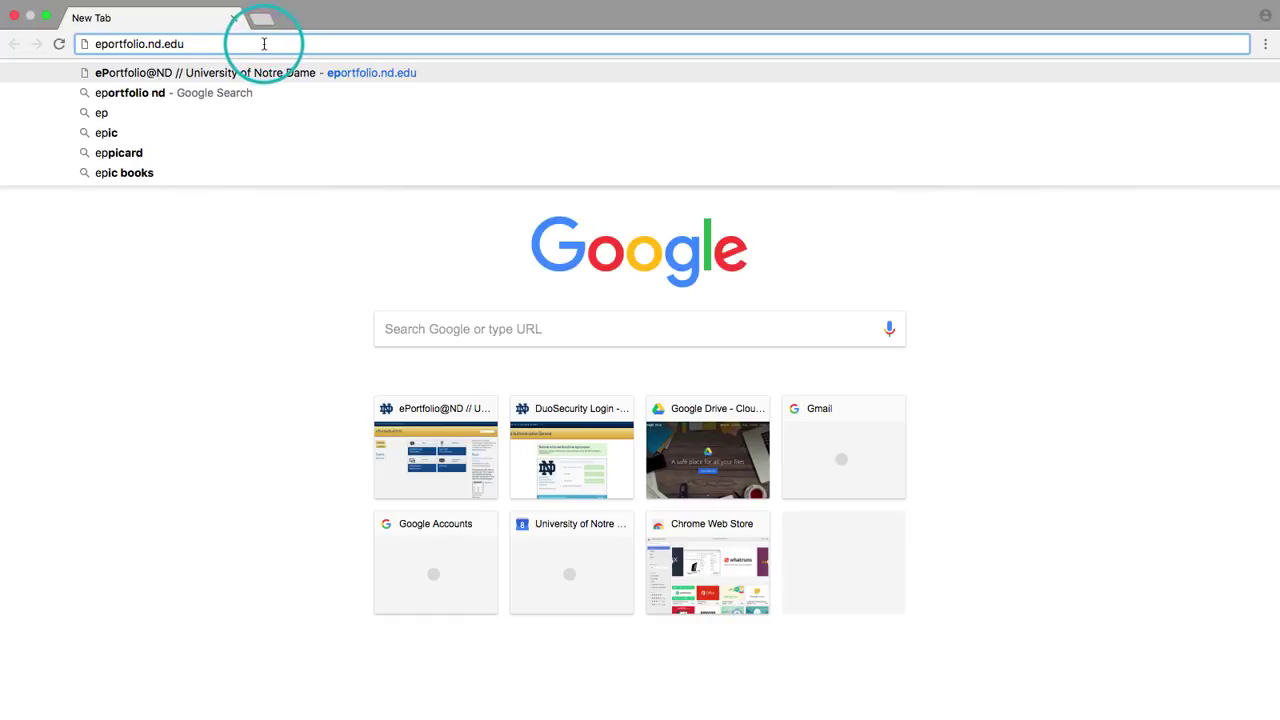
key(Return)
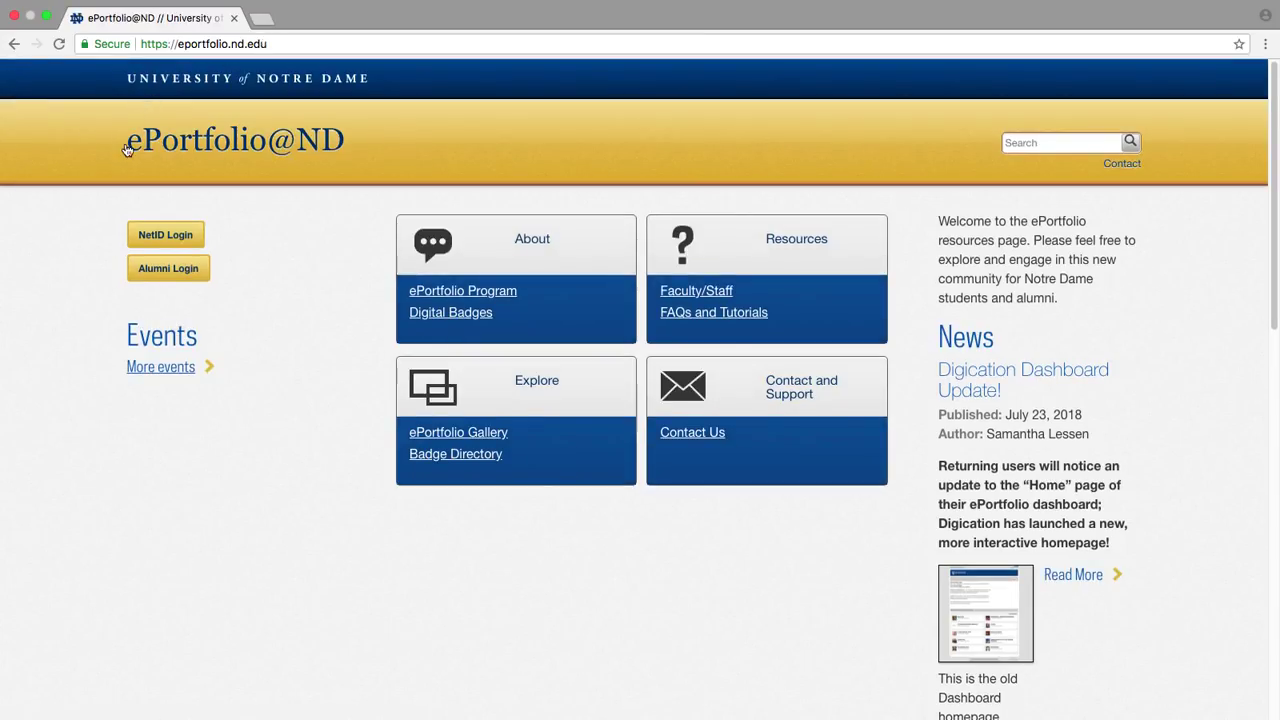
click(165, 236)
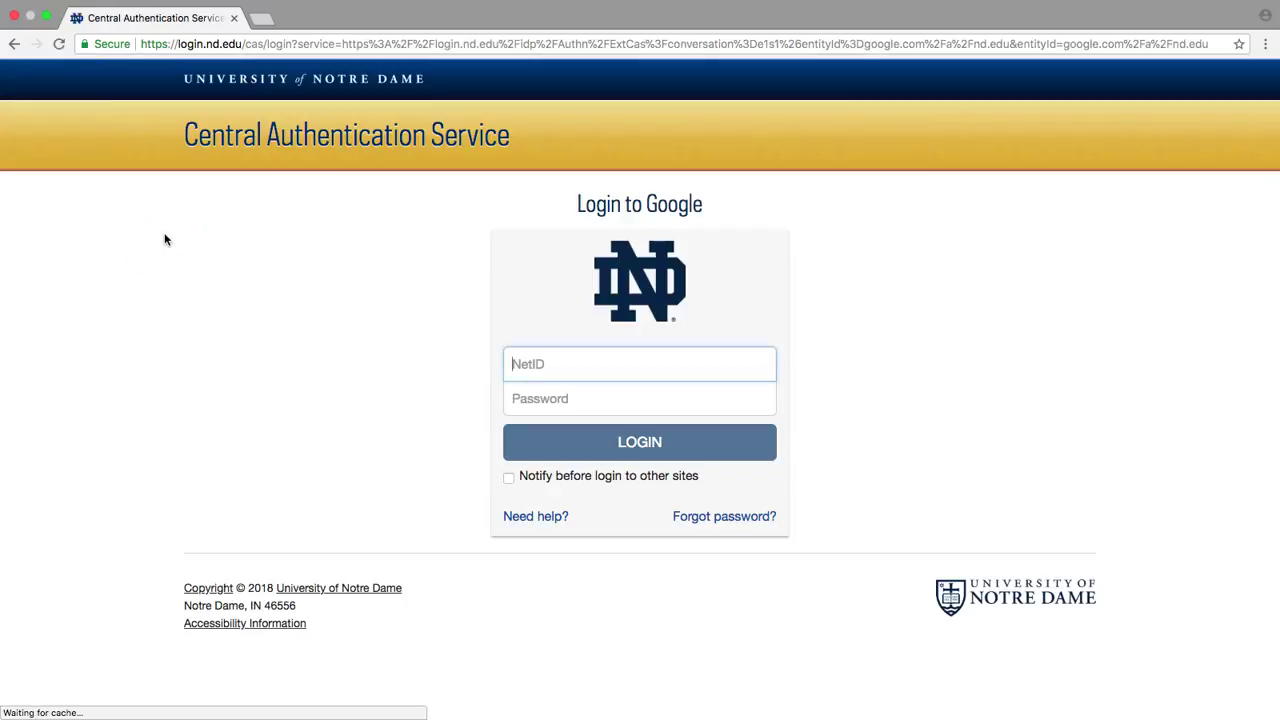
text(slessen)
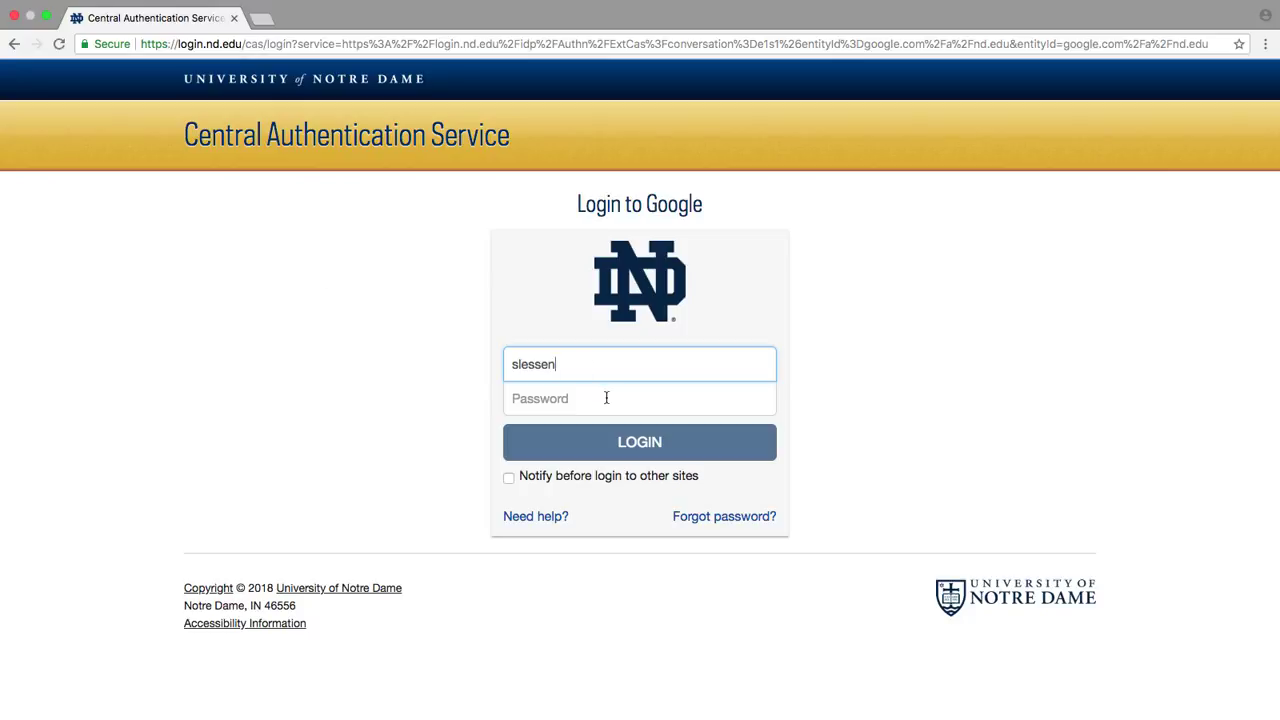
click(606, 398)
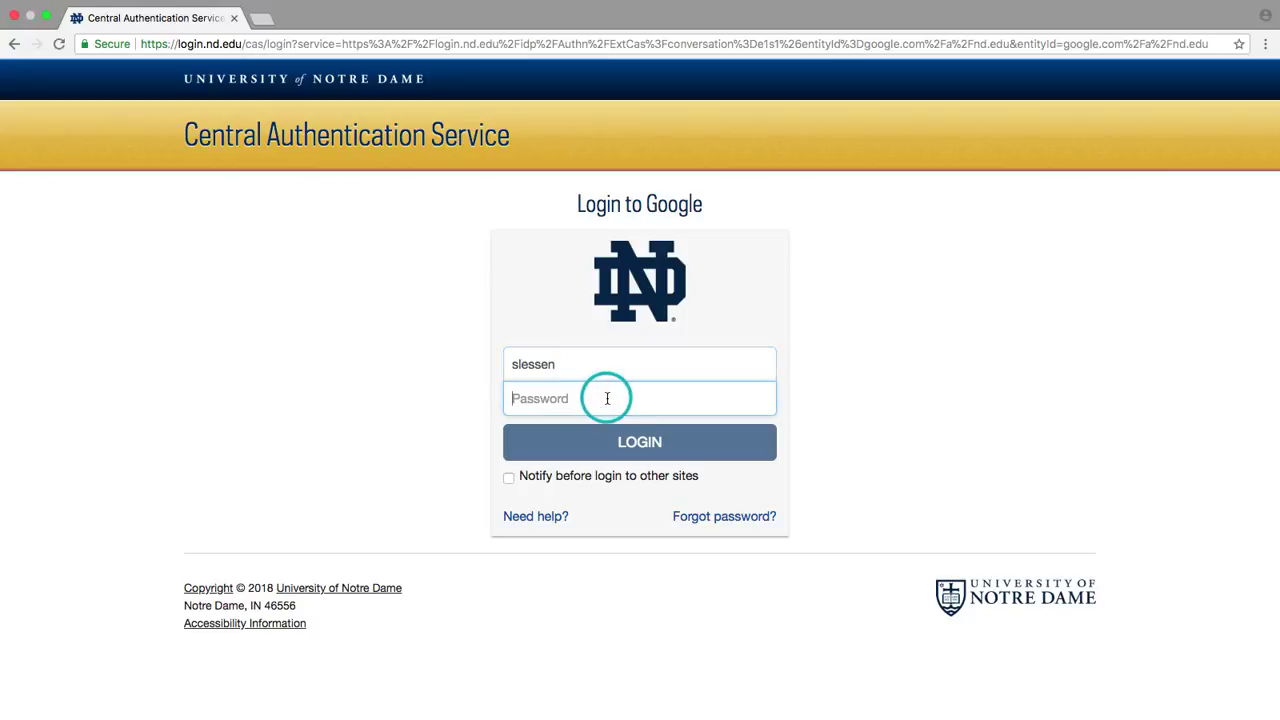
text(••)
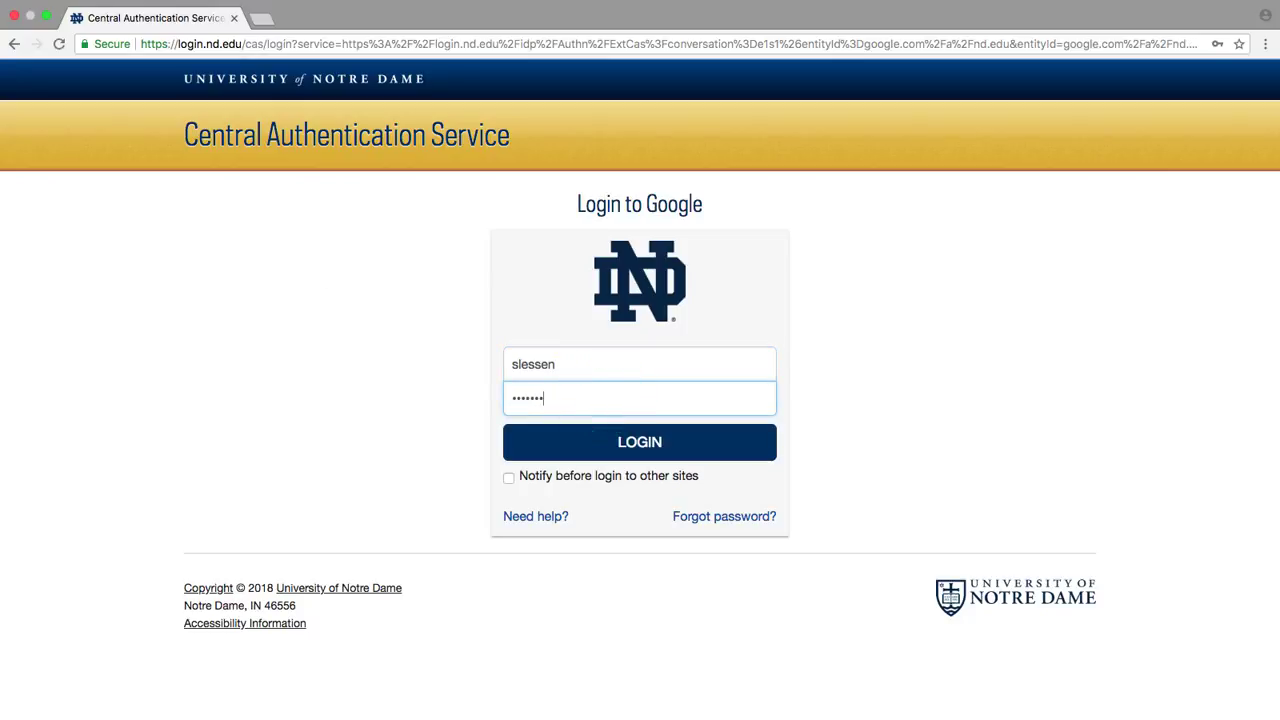
key(Return)
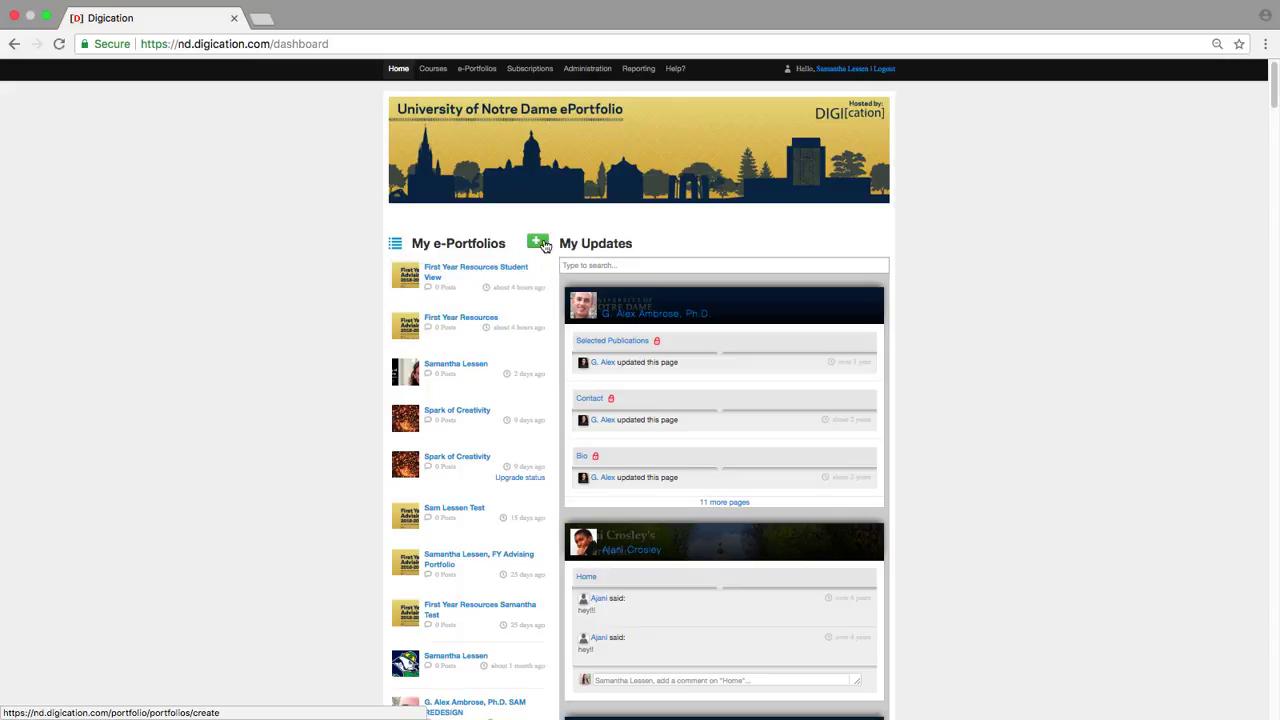
Step: Start a new ePortfolio, enter your personal title, and pick the 2018-19 FYS Advising Cohort 1 template
click(540, 243)
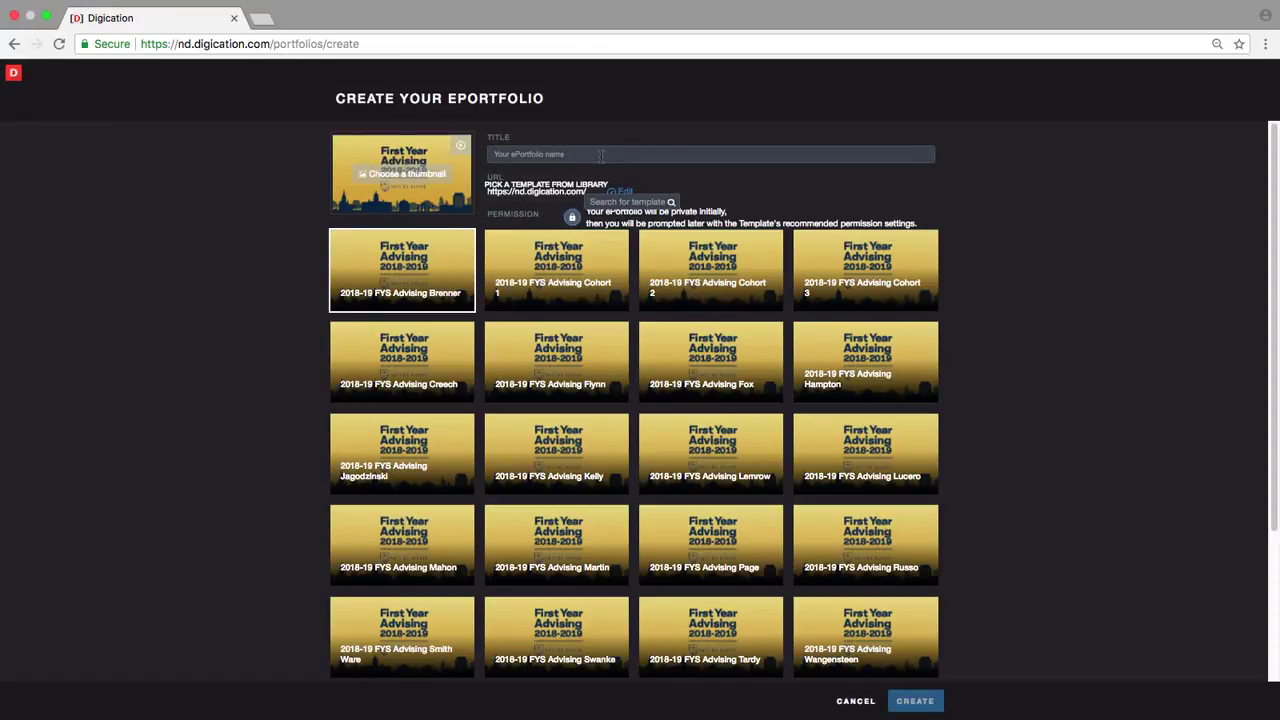
click(600, 155)
text(Samantha Lessen Advising Portfolio)
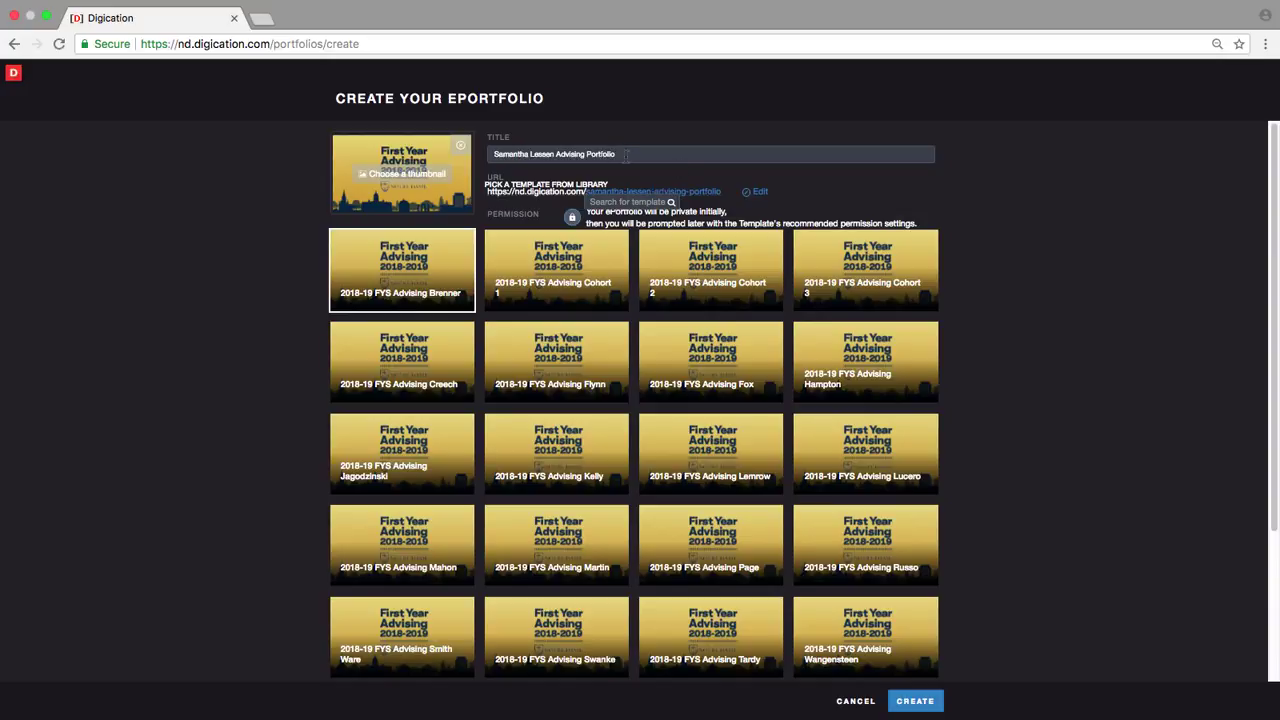
click(925, 202)
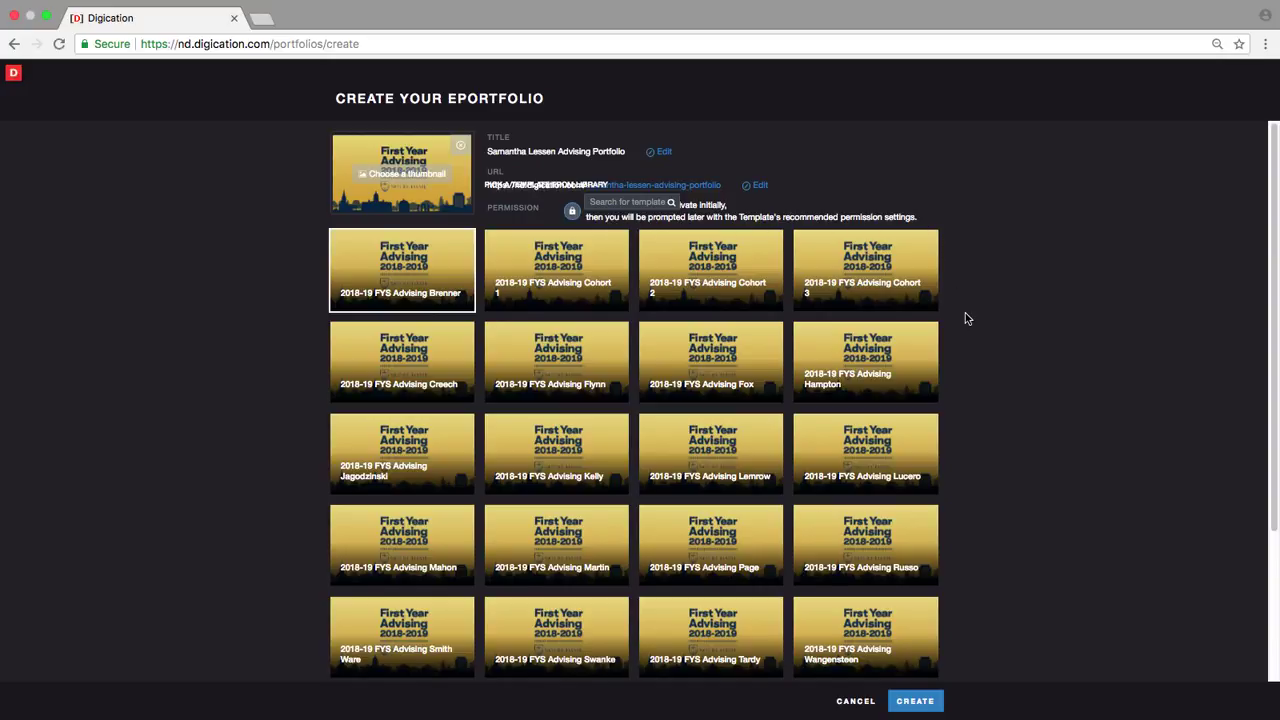
scroll(965, 318, down, 4)
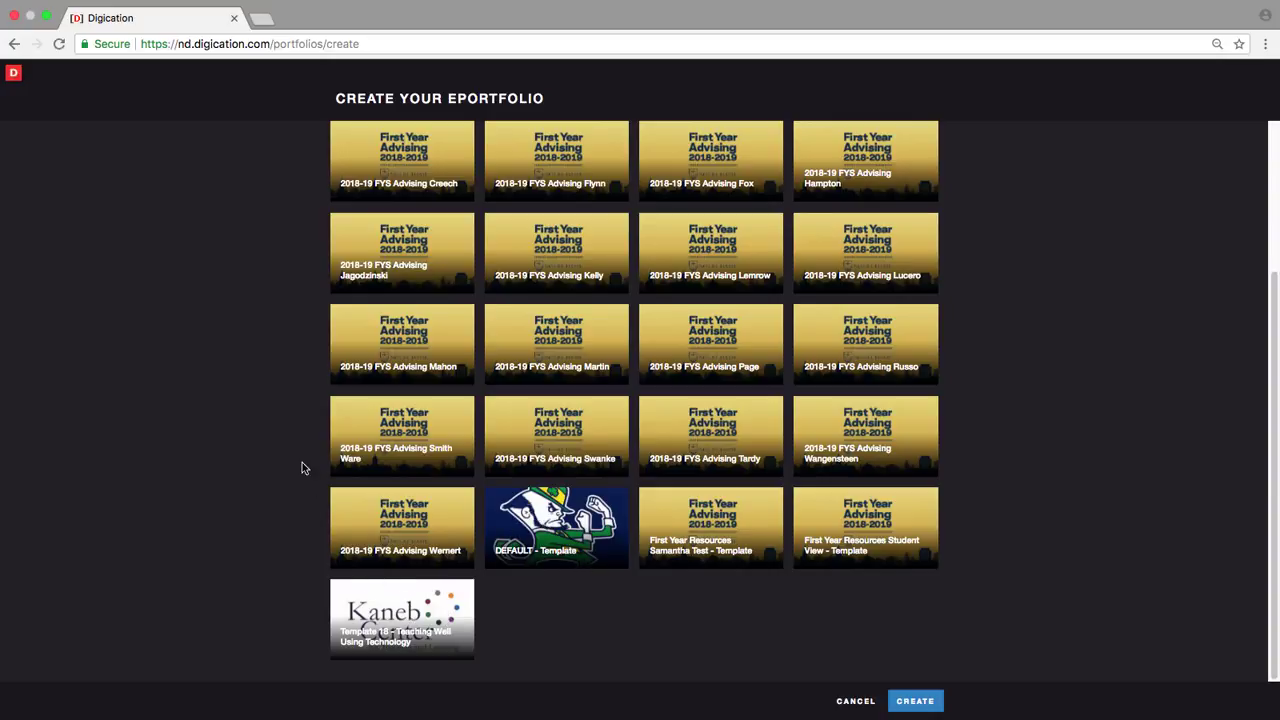
scroll(294, 426, up, 4)
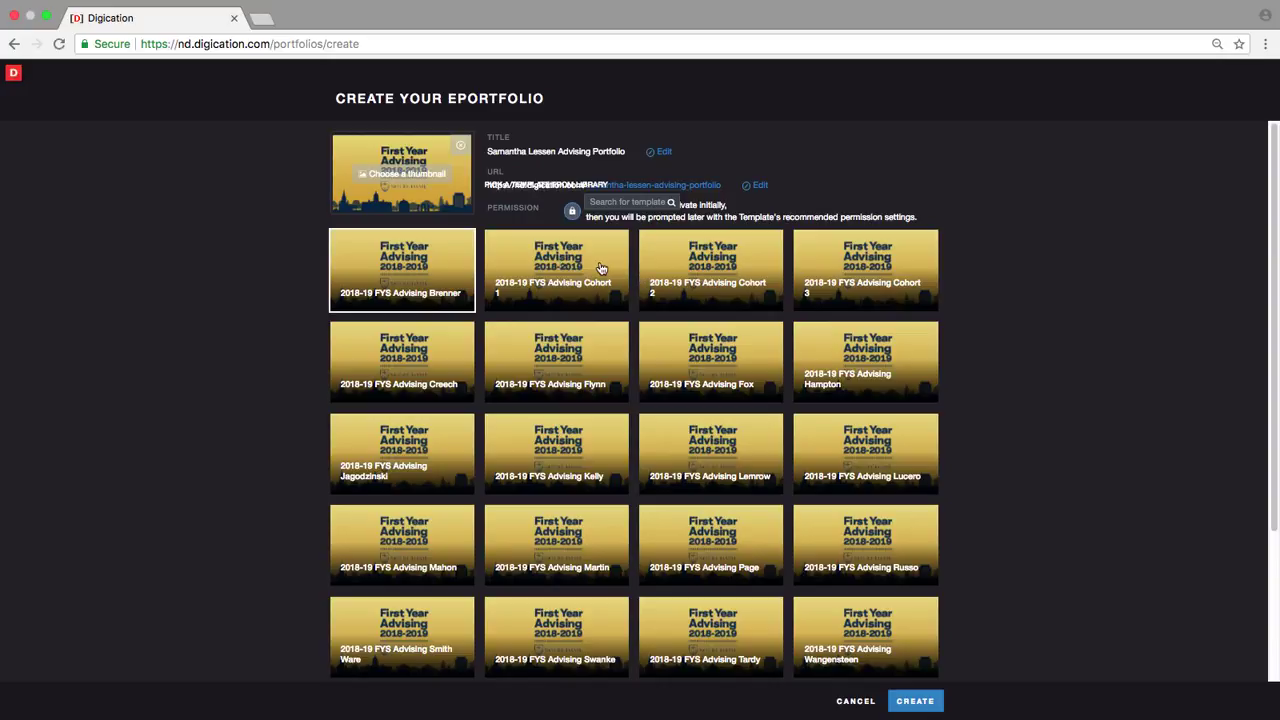
click(601, 268)
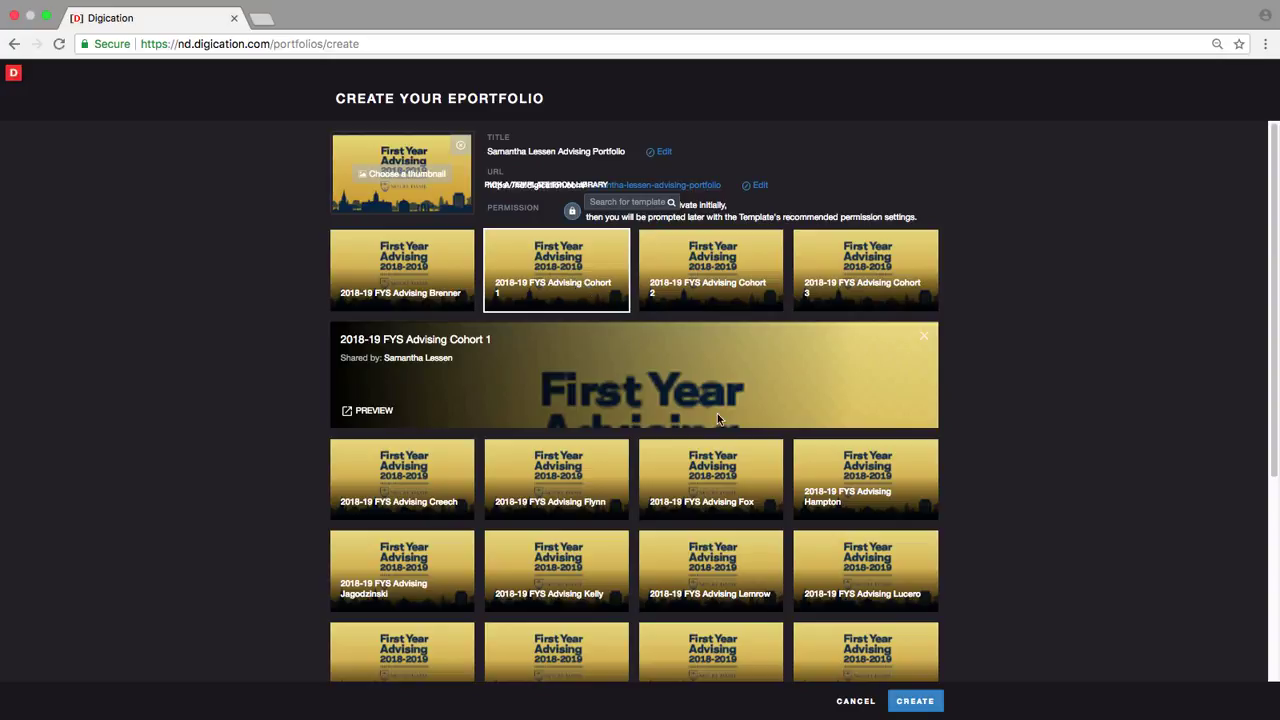
Step: Create the portfolio, look over its About Me page, then go to First Year > Options and Opportunities
click(918, 700)
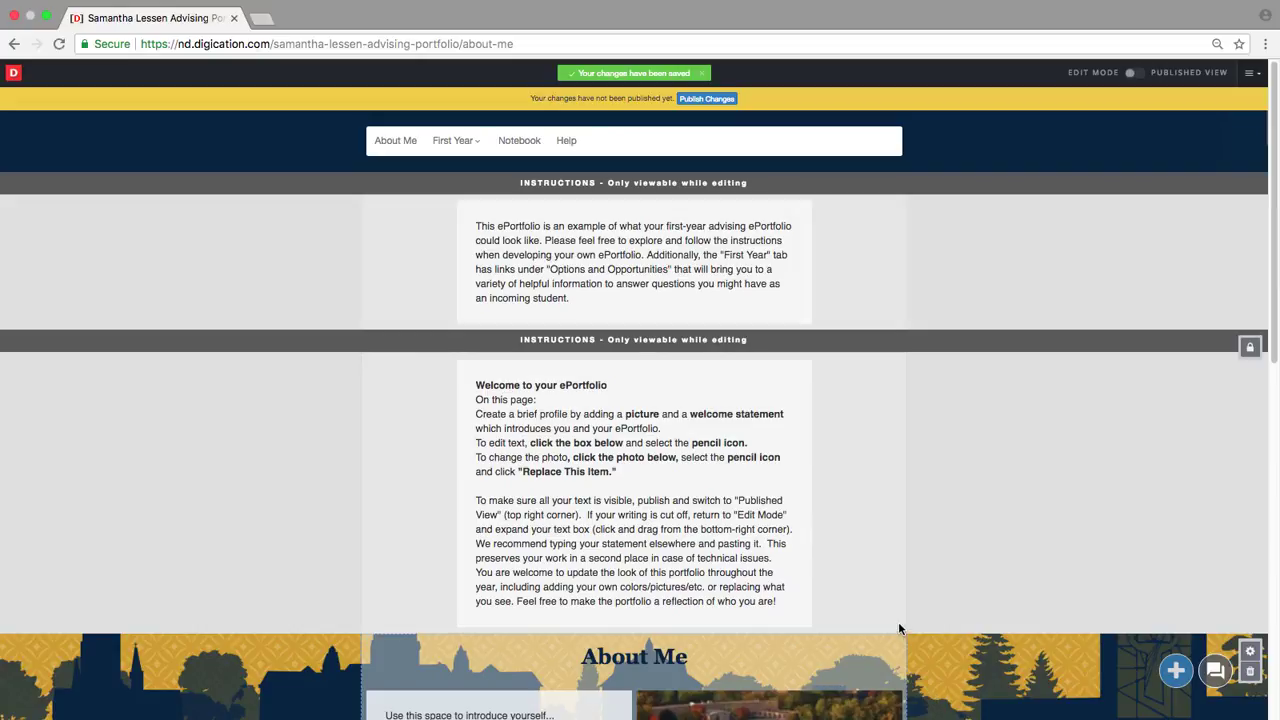
scroll(918, 520, down, 5)
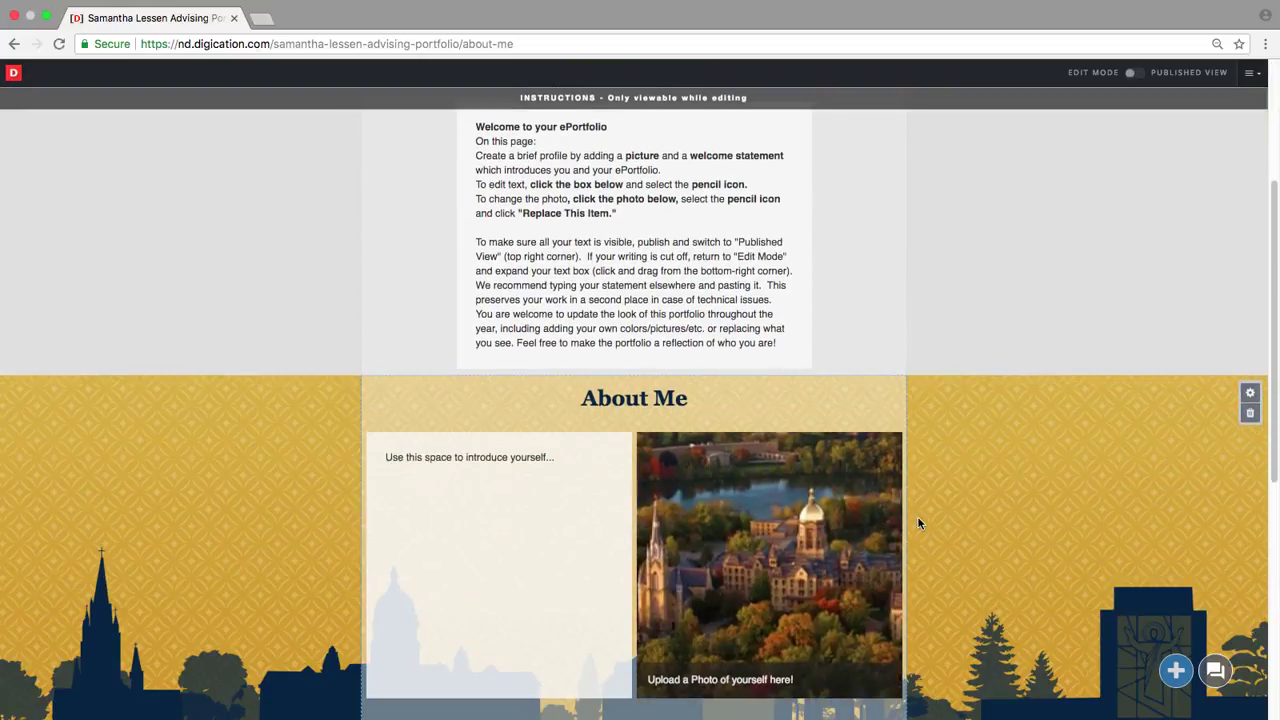
scroll(918, 520, down, 2)
mouse_move(459, 344)
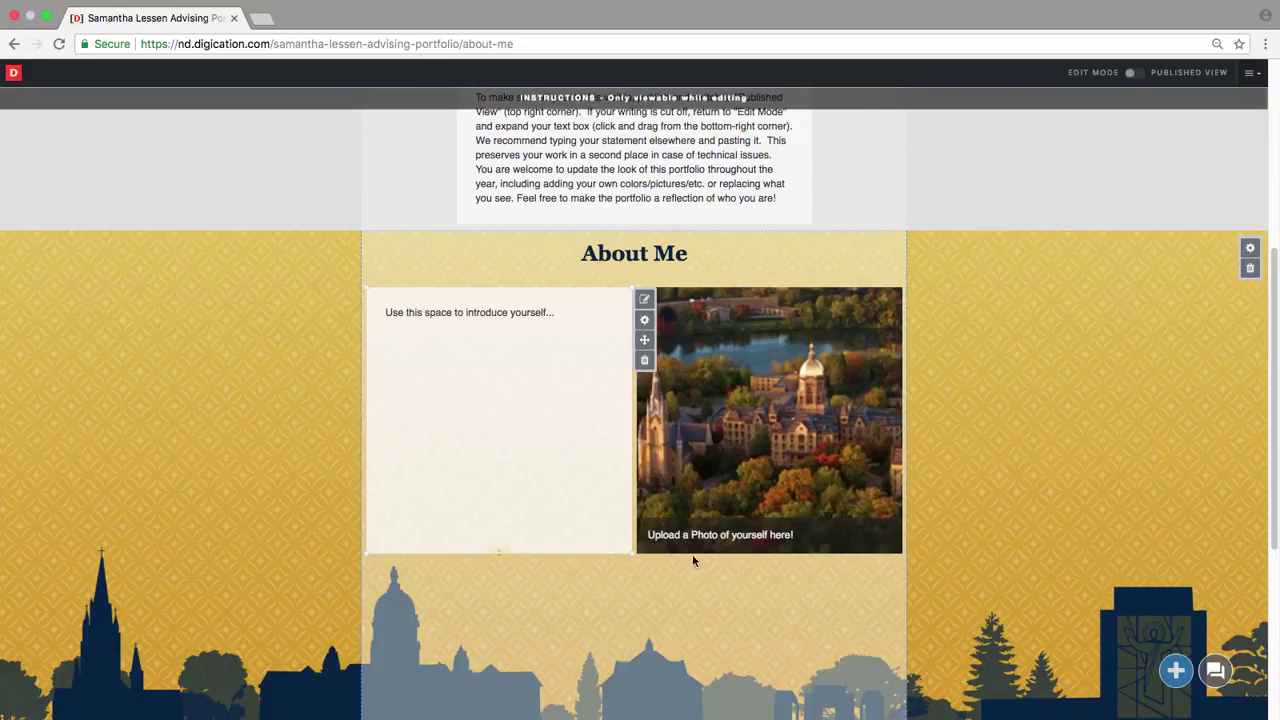
mouse_move(727, 385)
scroll(996, 528, up, 5)
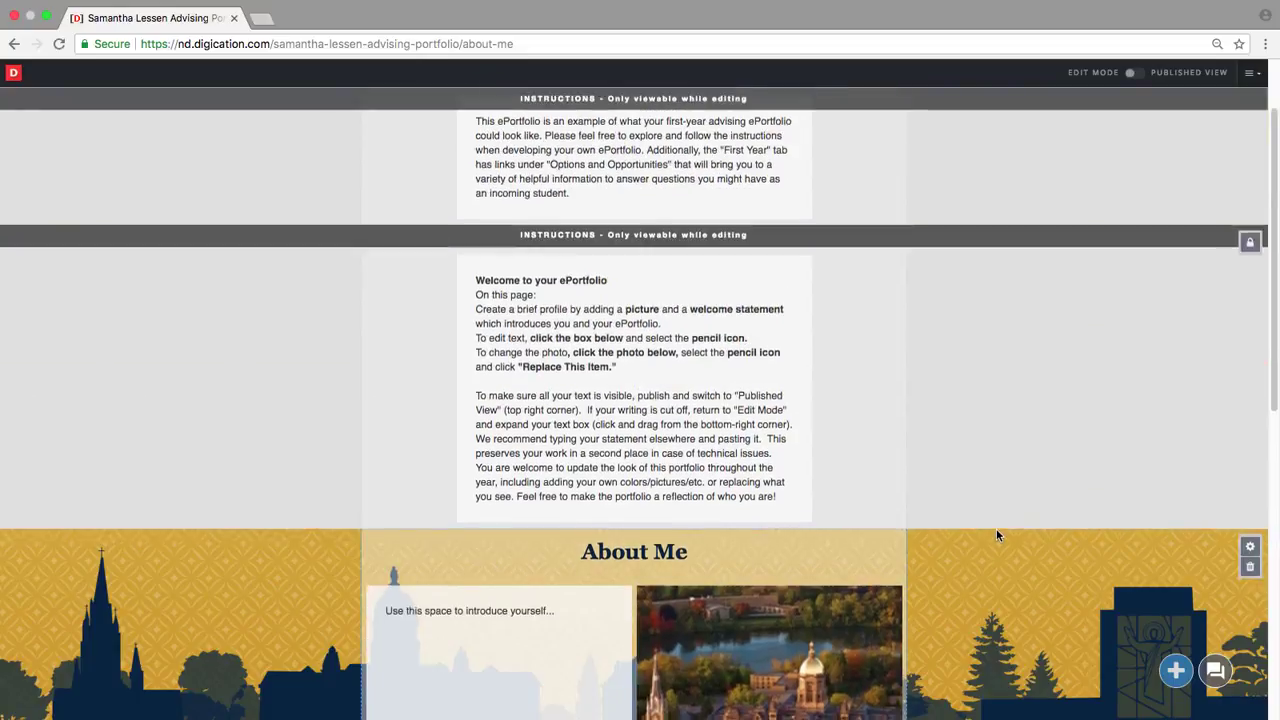
mouse_move(458, 140)
click(464, 169)
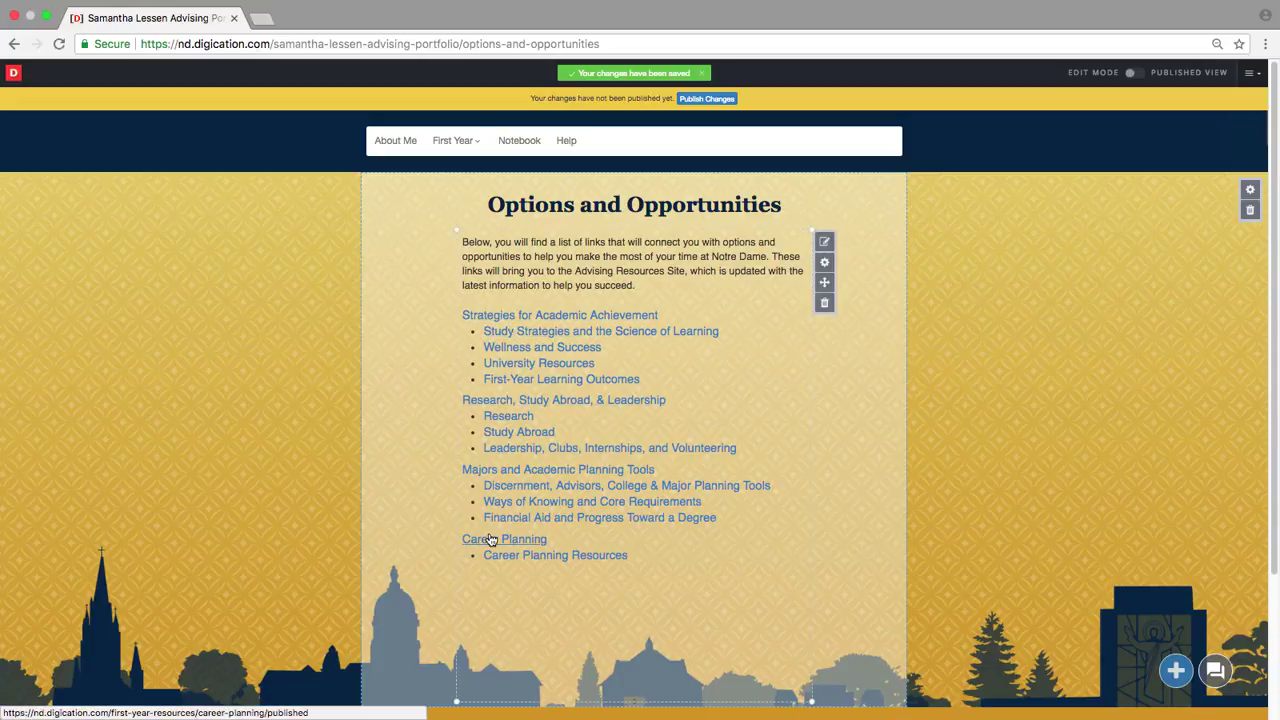
Step: Visit the Initial Thoughts and Mid-Year Review pages under First Year, then go to Notebook
mouse_move(452, 135)
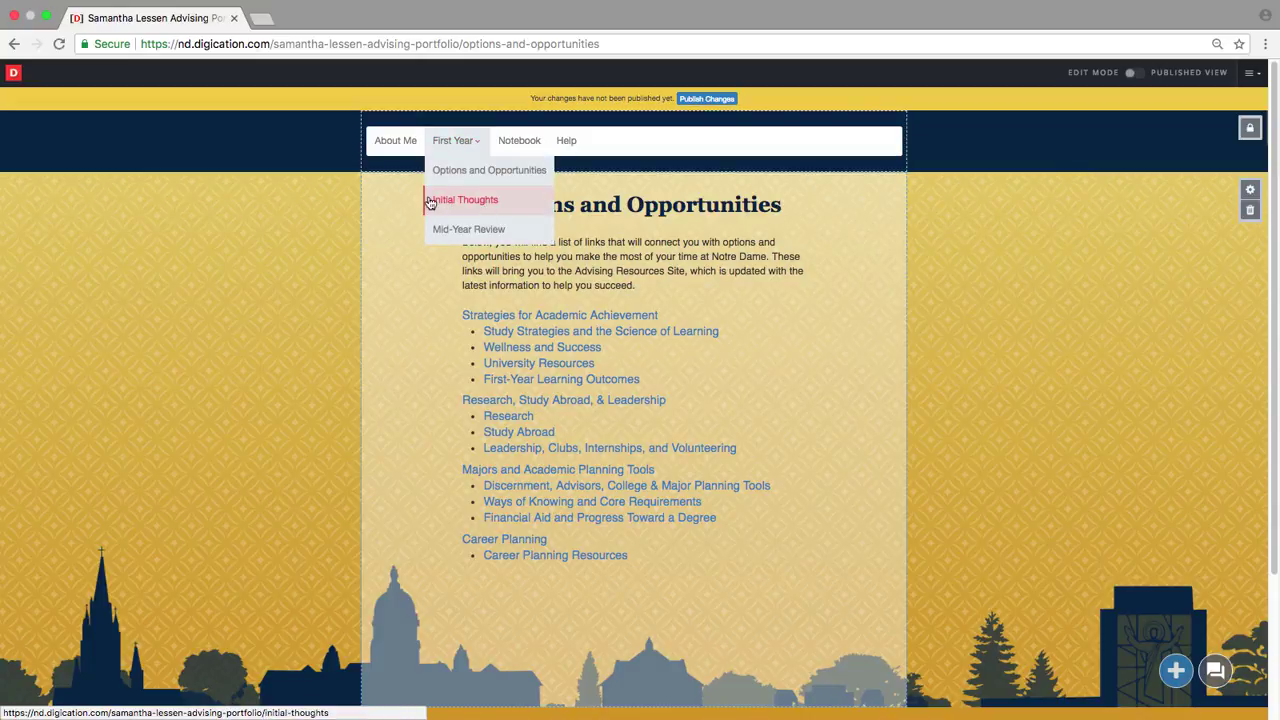
click(465, 204)
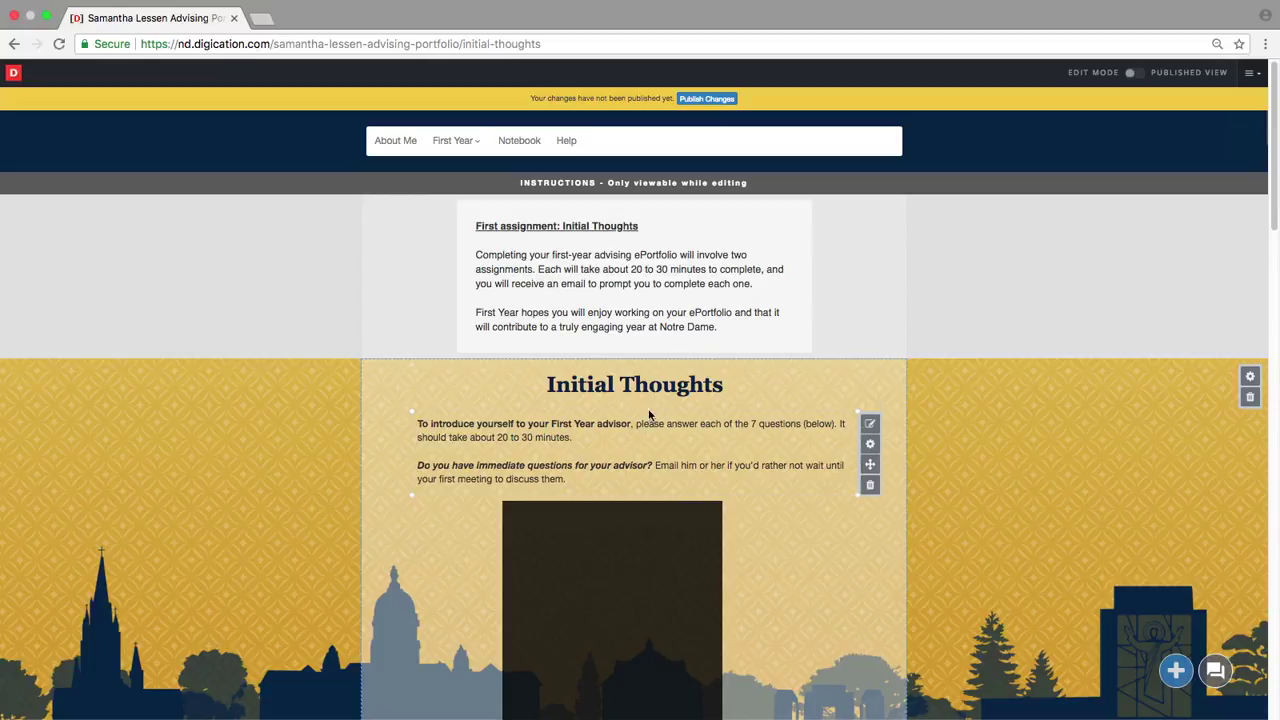
mouse_move(456, 141)
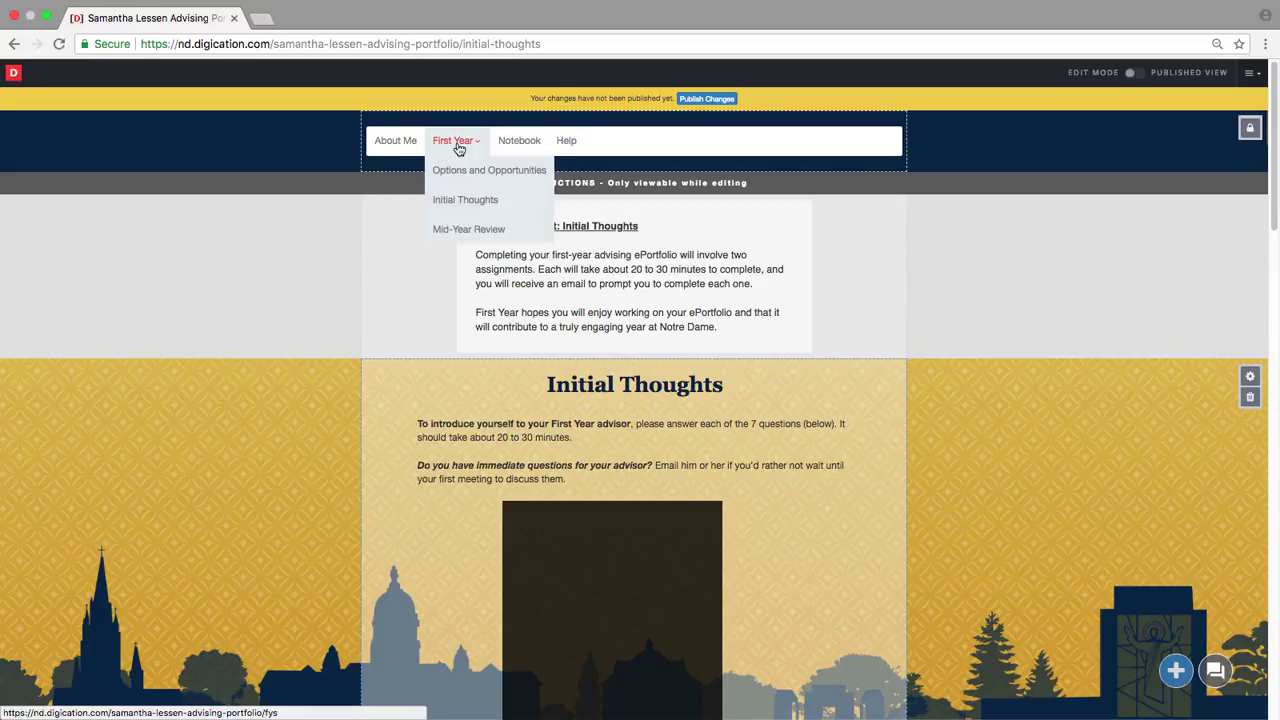
click(453, 230)
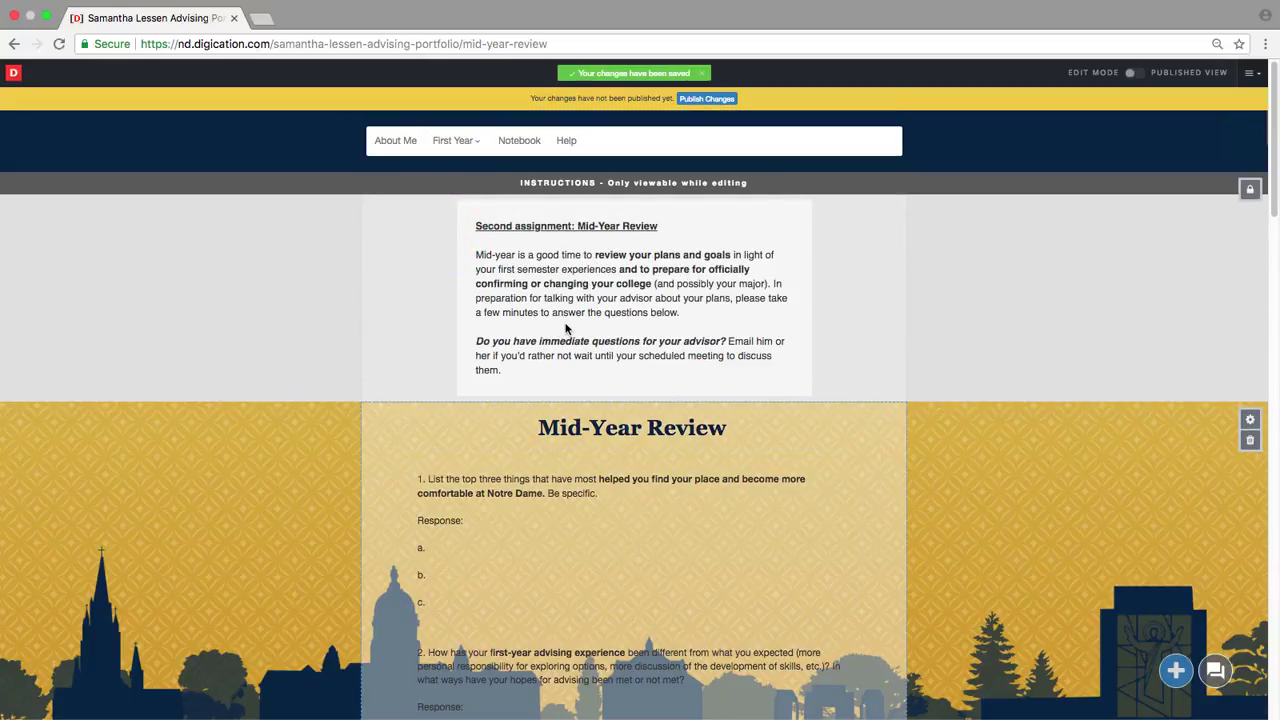
click(517, 148)
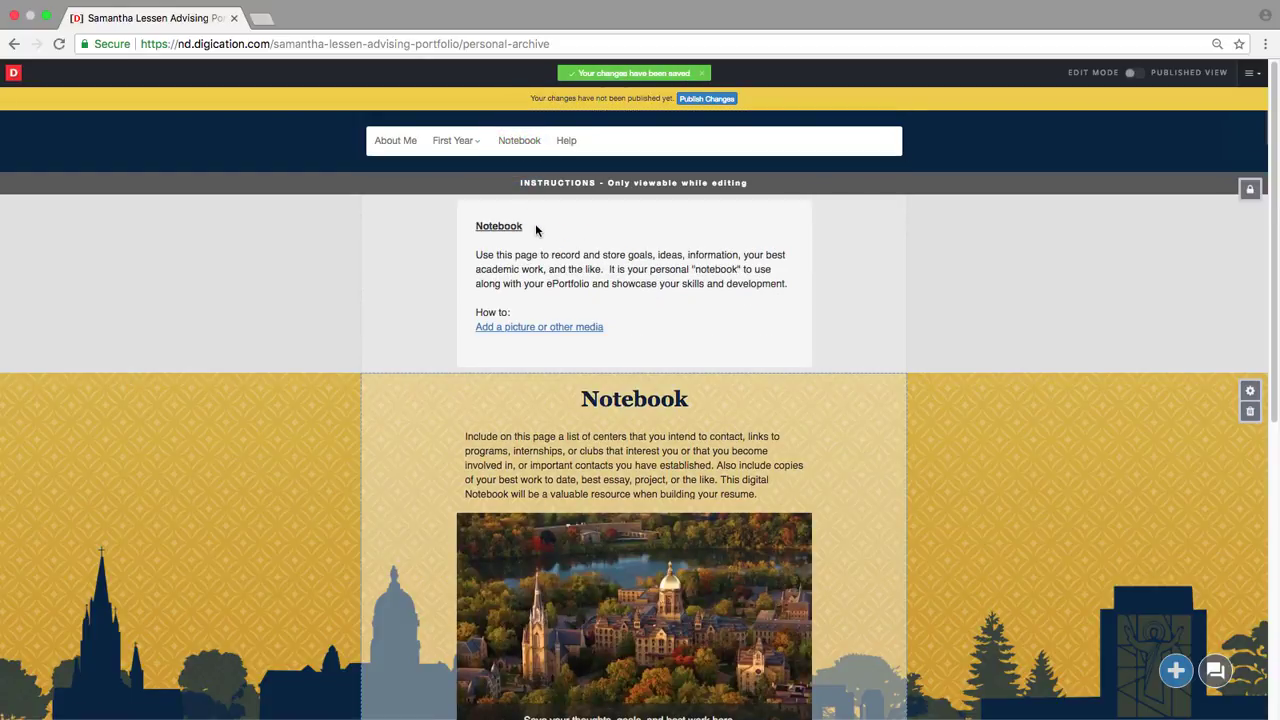
scroll(534, 229, down, 3)
Step: Cycle the Notebook photo gallery back to its first photo, then go to the Help page
scroll(541, 243, down, 3)
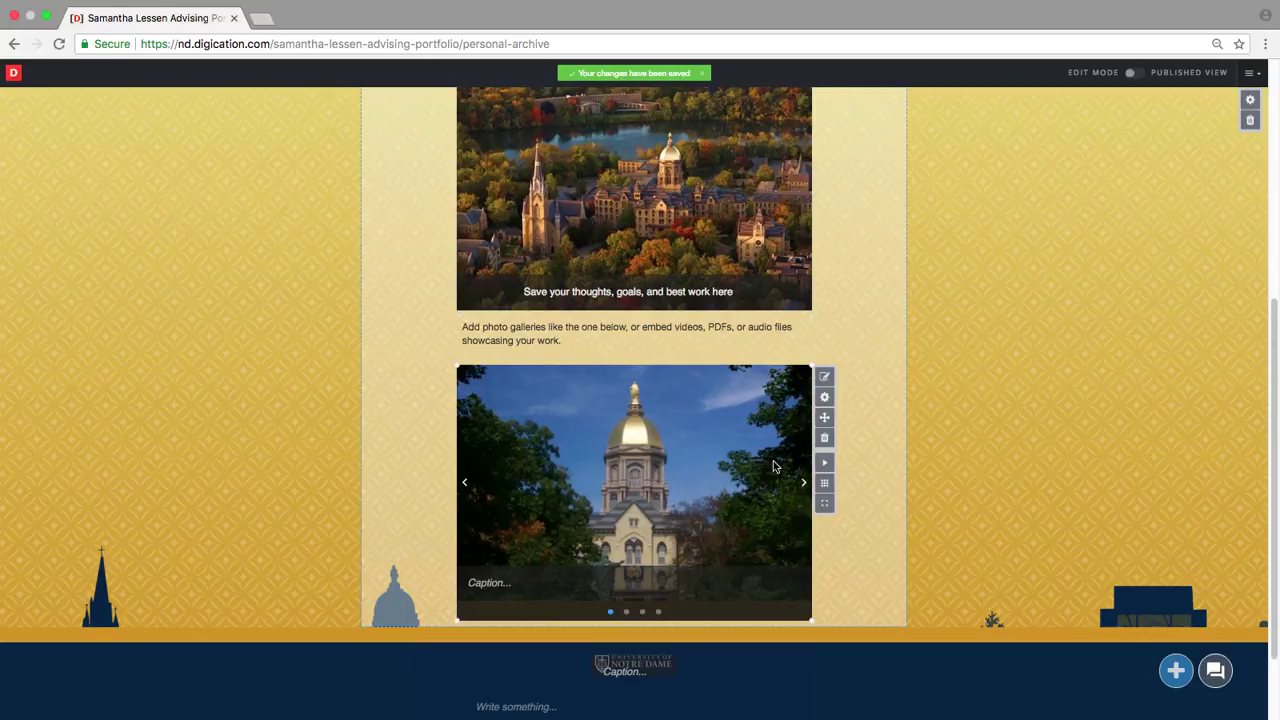
click(804, 486)
click(804, 486)
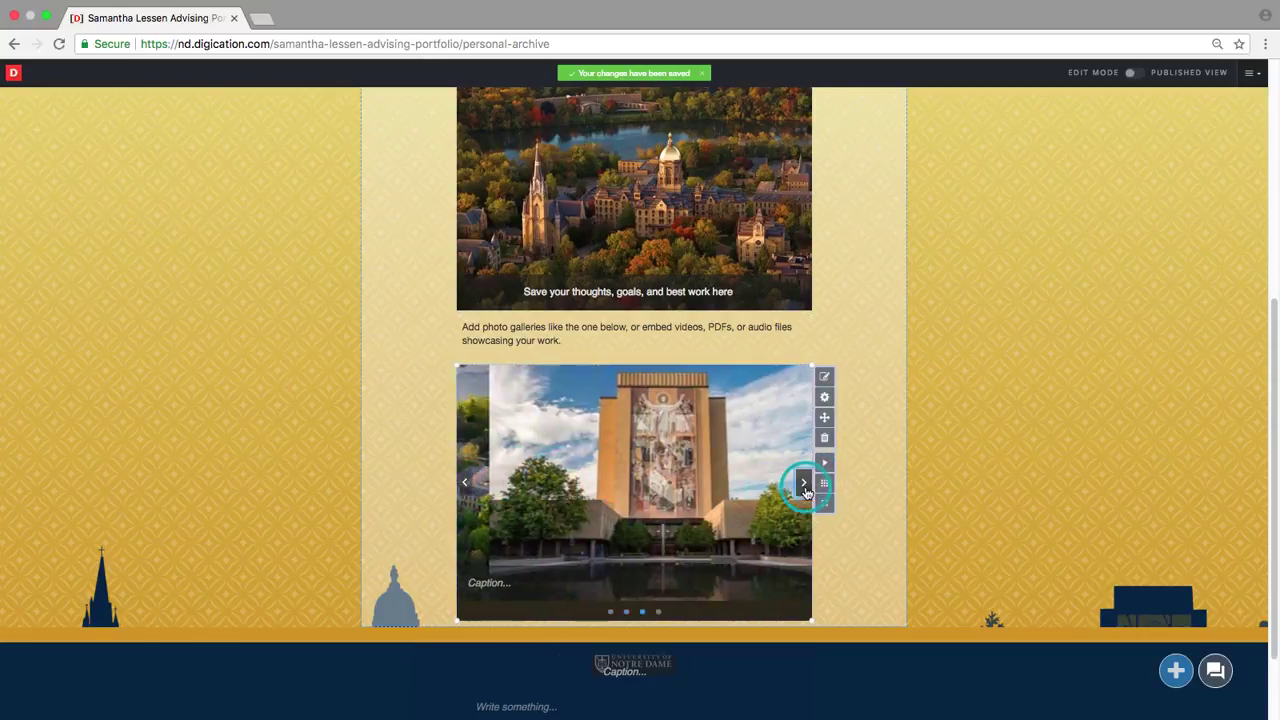
click(804, 486)
click(804, 486)
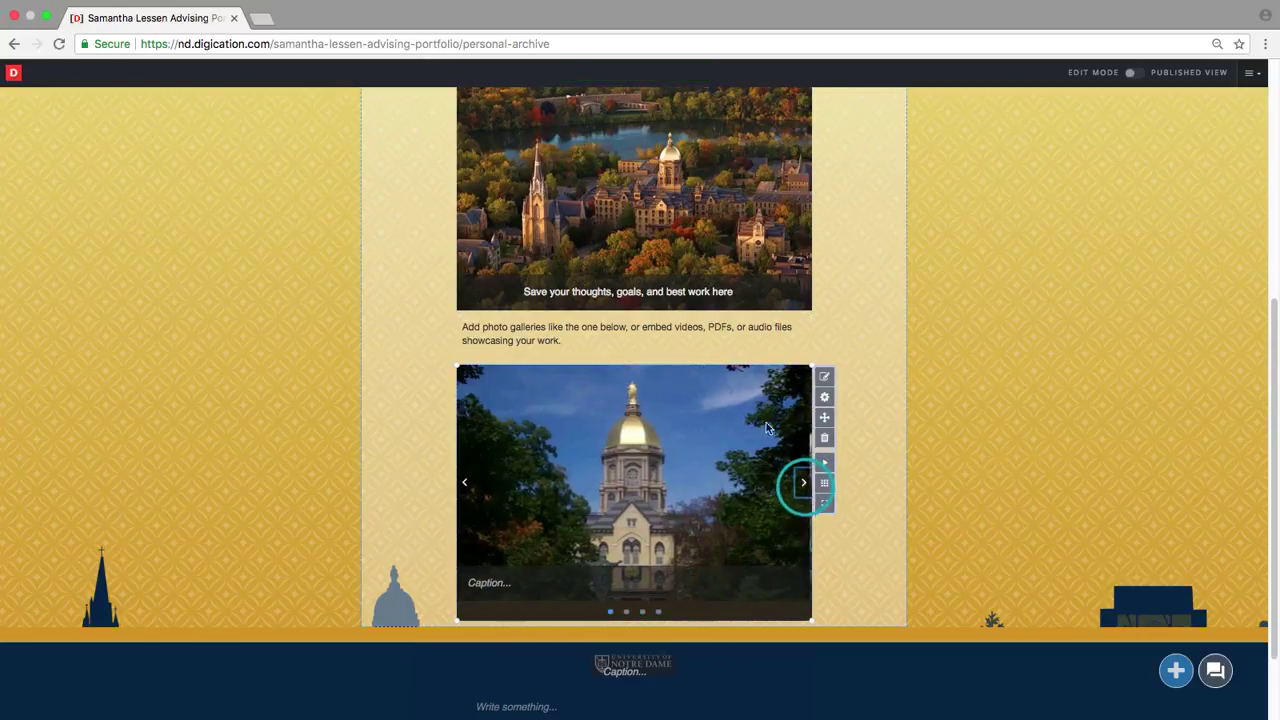
scroll(759, 411, up, 1)
scroll(759, 411, up, 6)
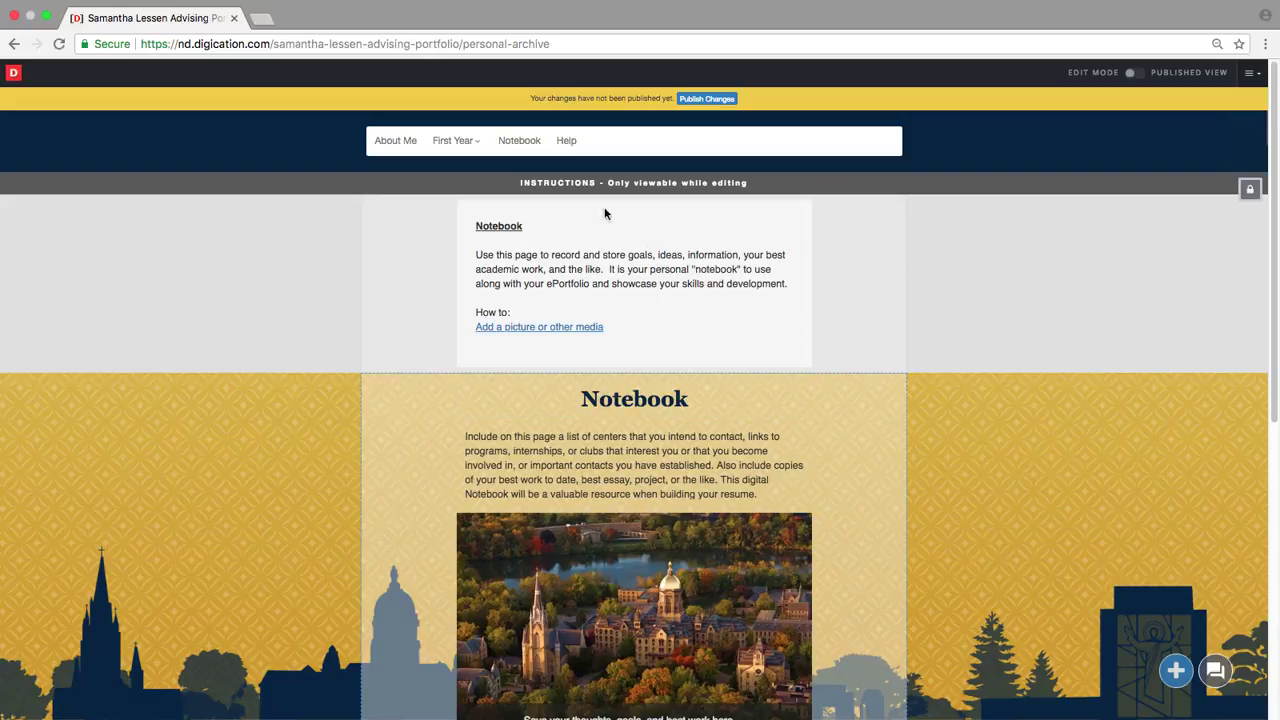
click(567, 146)
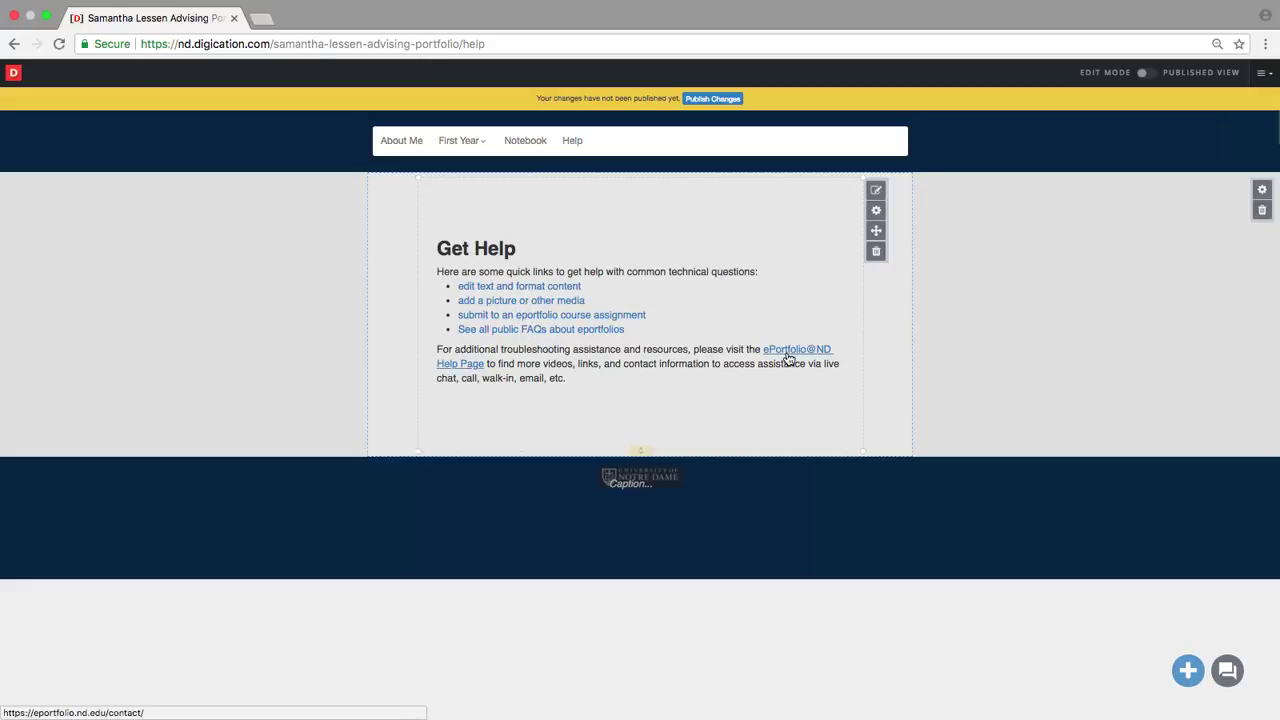
Step: Go to the About Me page and scroll down to its introduction section
click(404, 142)
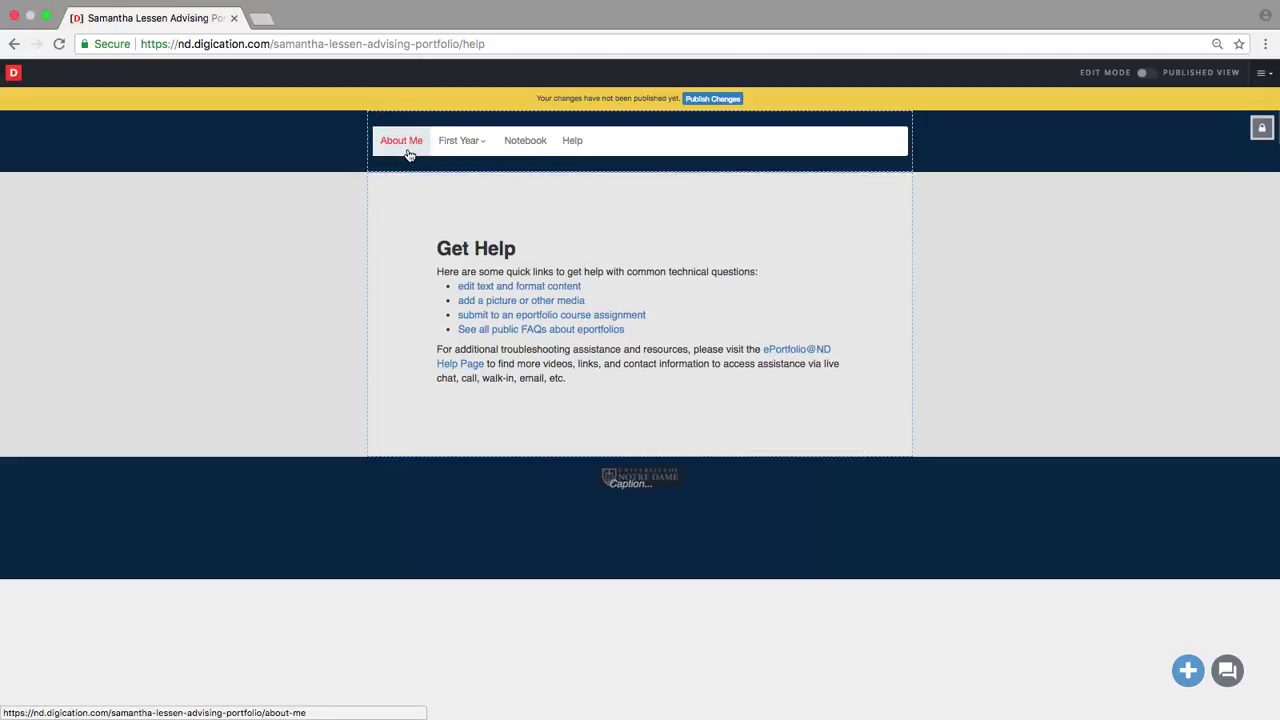
click(404, 142)
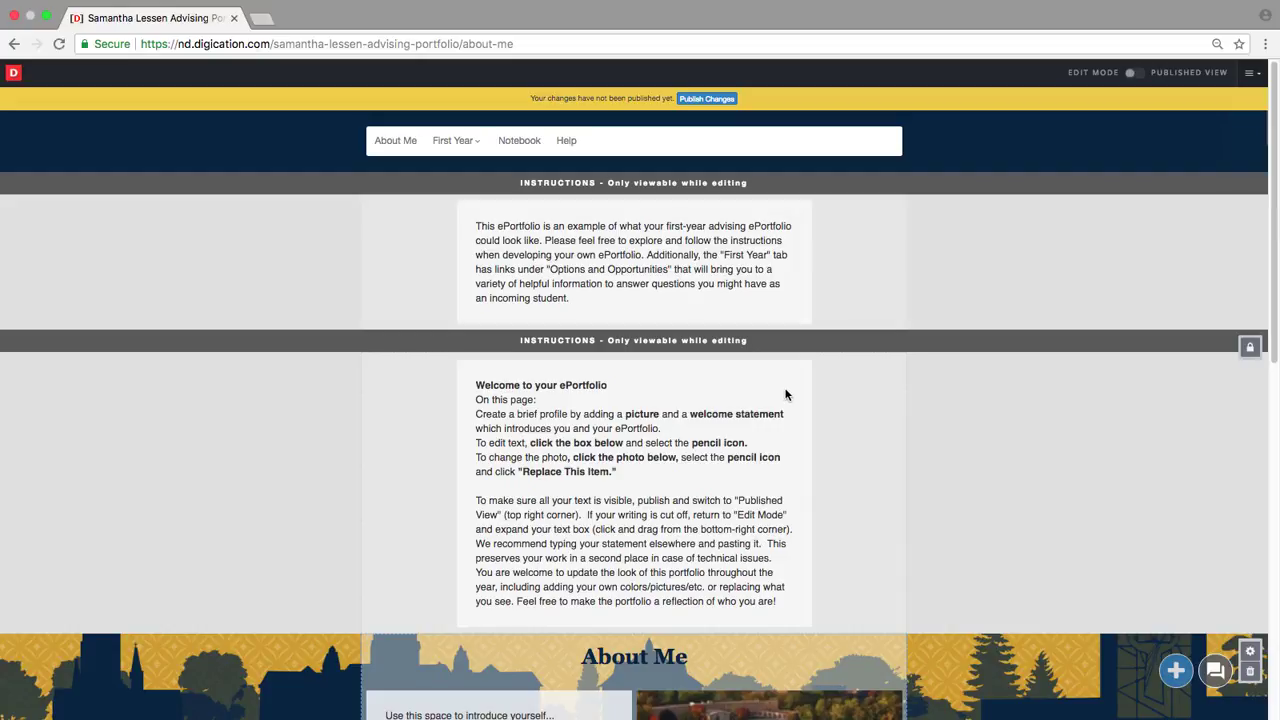
scroll(820, 404, down, 5)
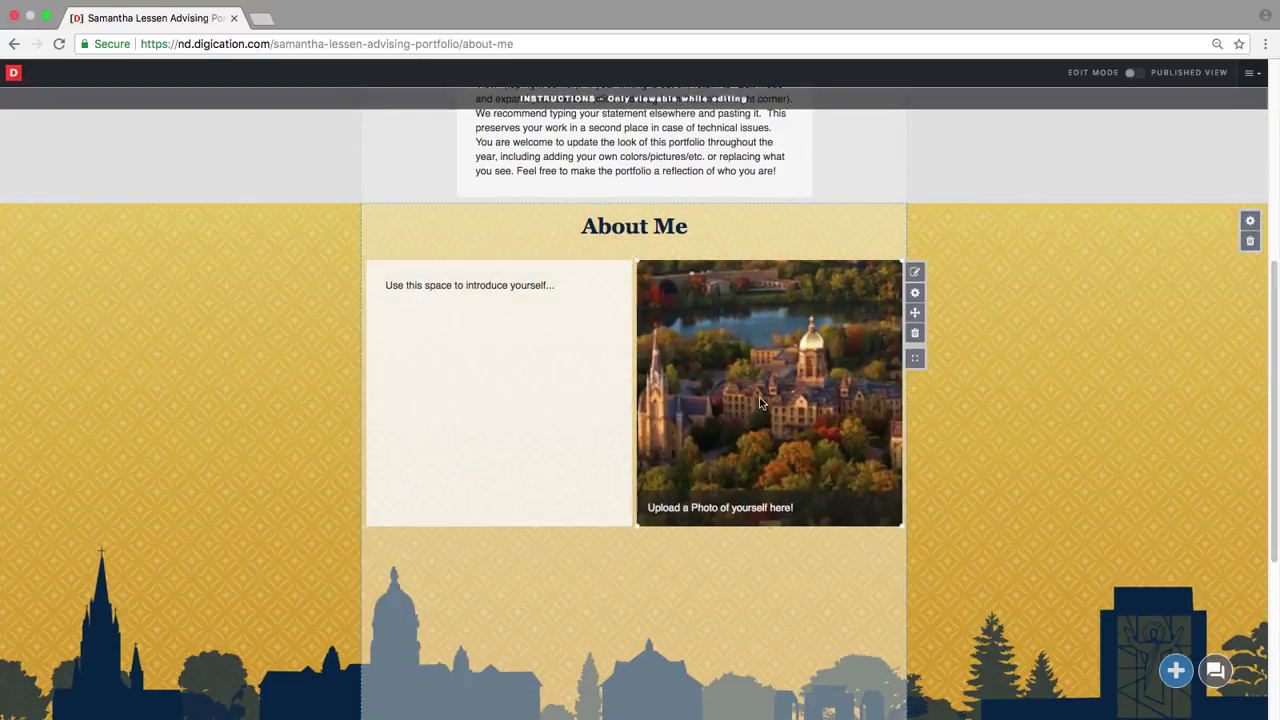
Step: Replace the introduction placeholder text with a 'Hello!' greeting giving the student's name
click(519, 293)
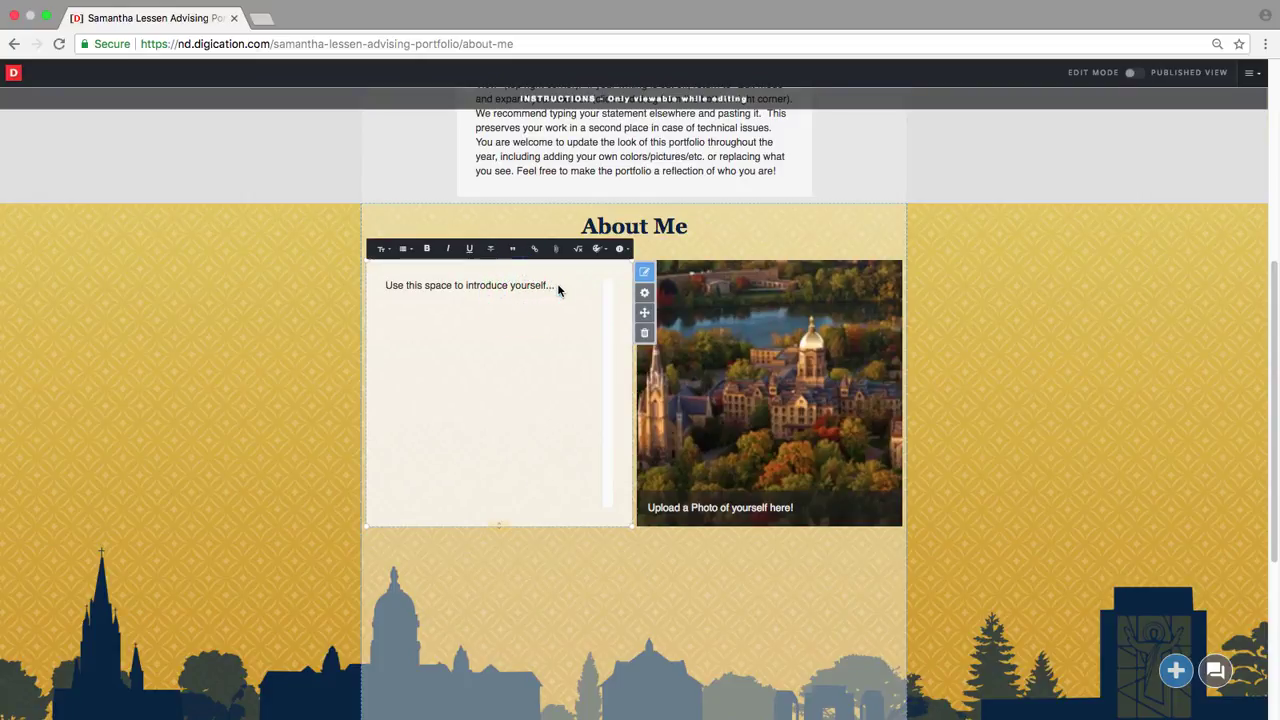
drag(557, 286, 370, 288)
text(Hello! I am Sam.)
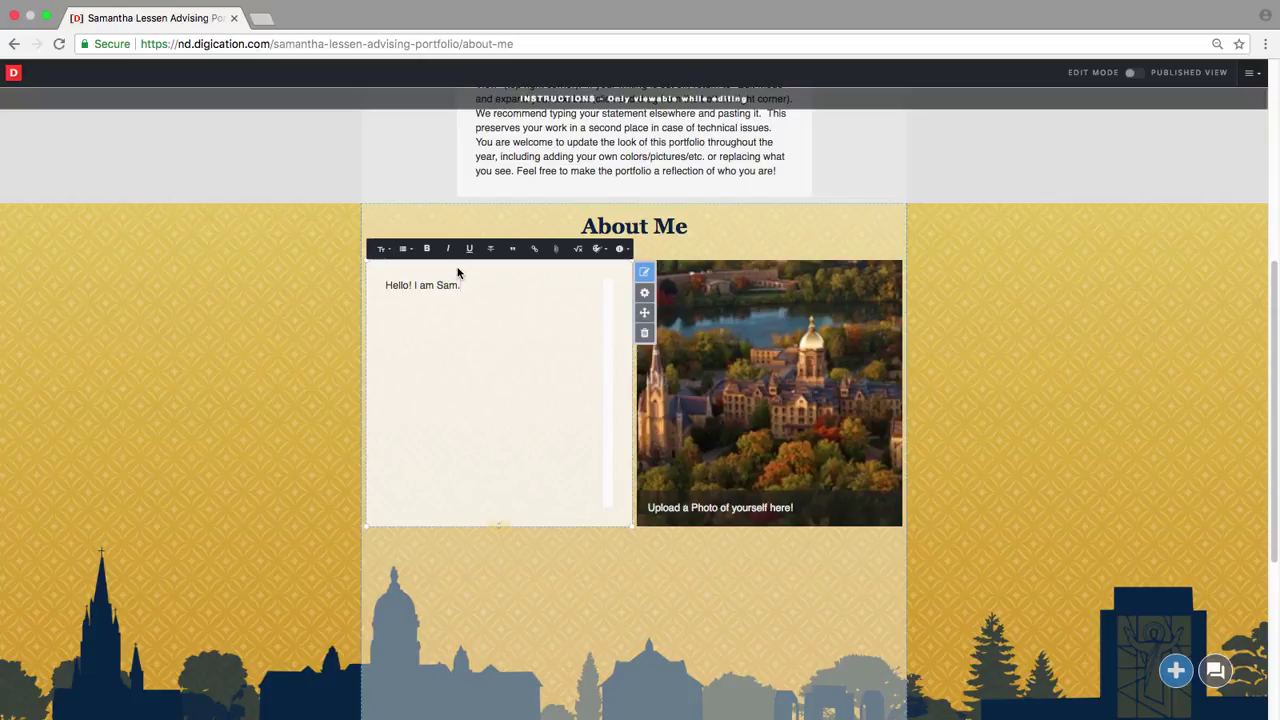
scroll(459, 272, down, 1)
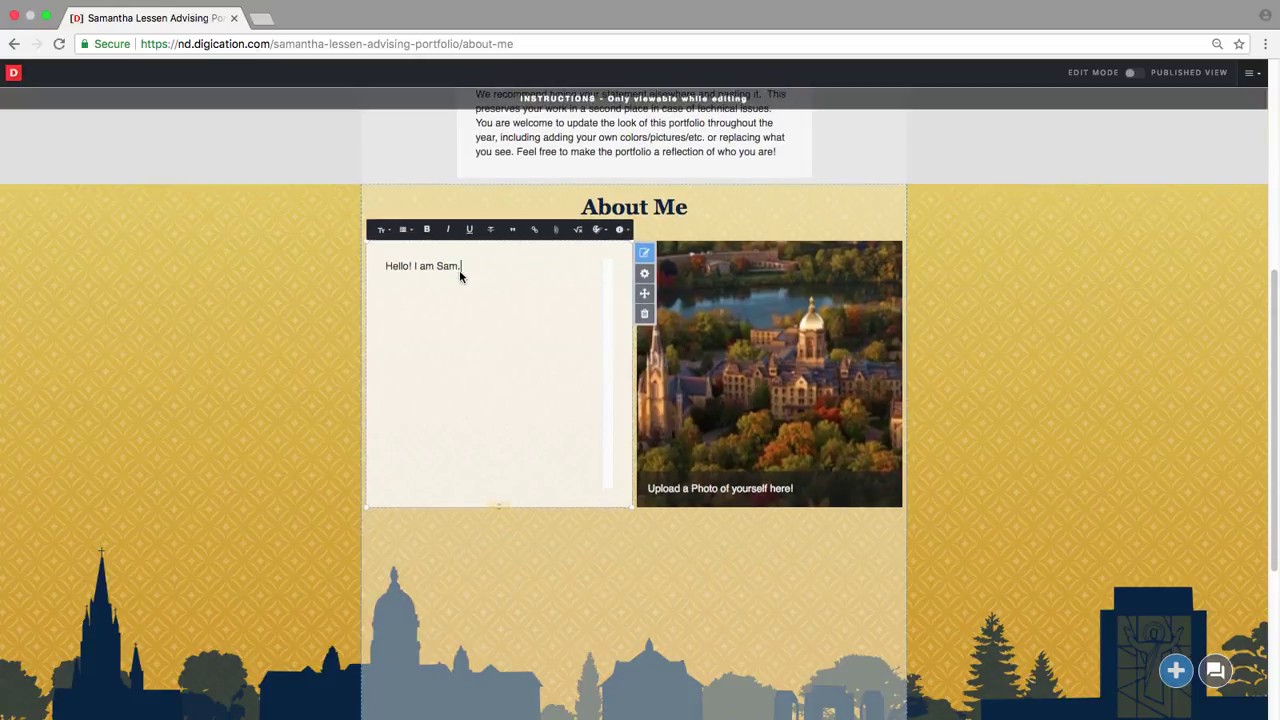
scroll(466, 277, down, 2)
scroll(466, 279, up, 2)
scroll(466, 279, up, 5)
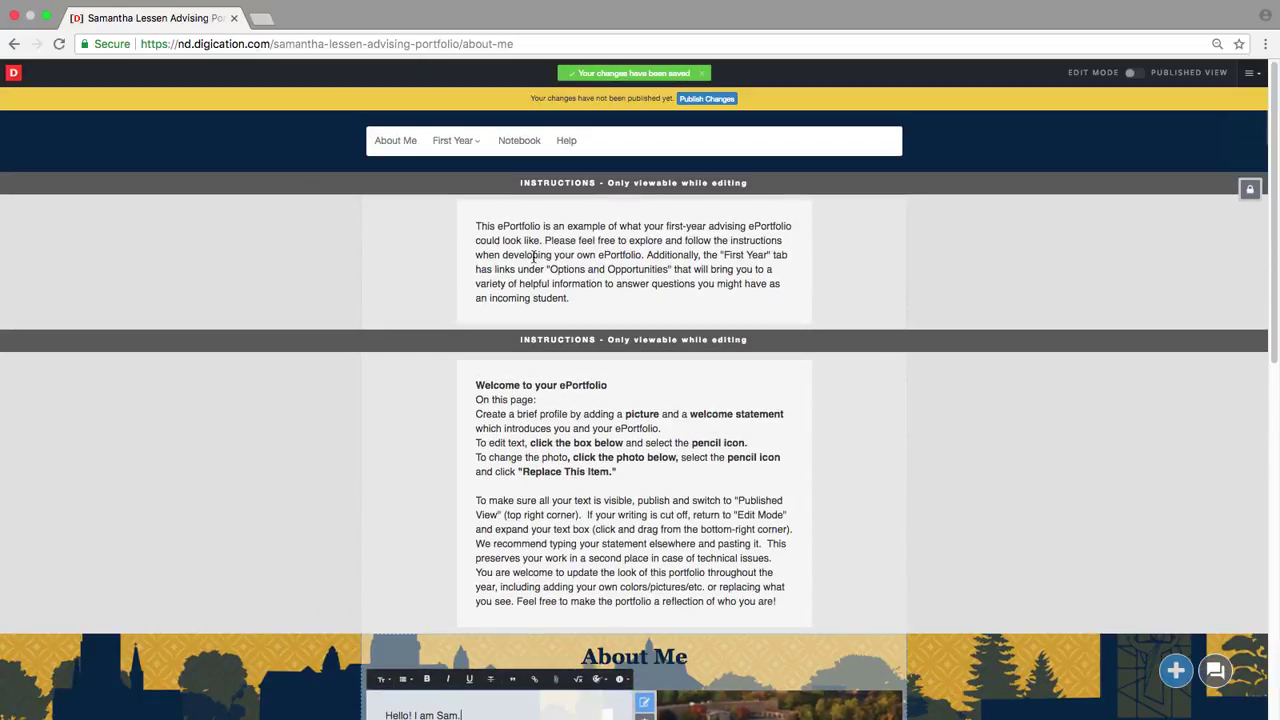
Step: Go to First Year > Initial Thoughts
mouse_move(468, 150)
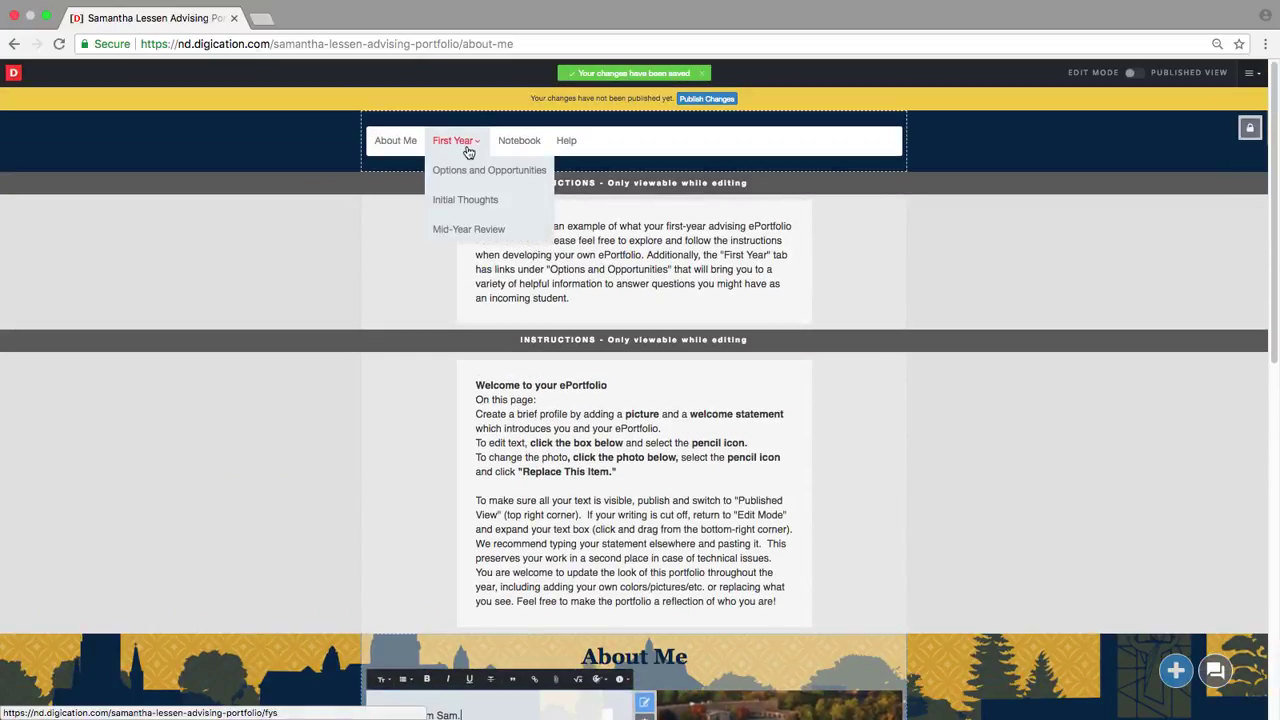
click(480, 208)
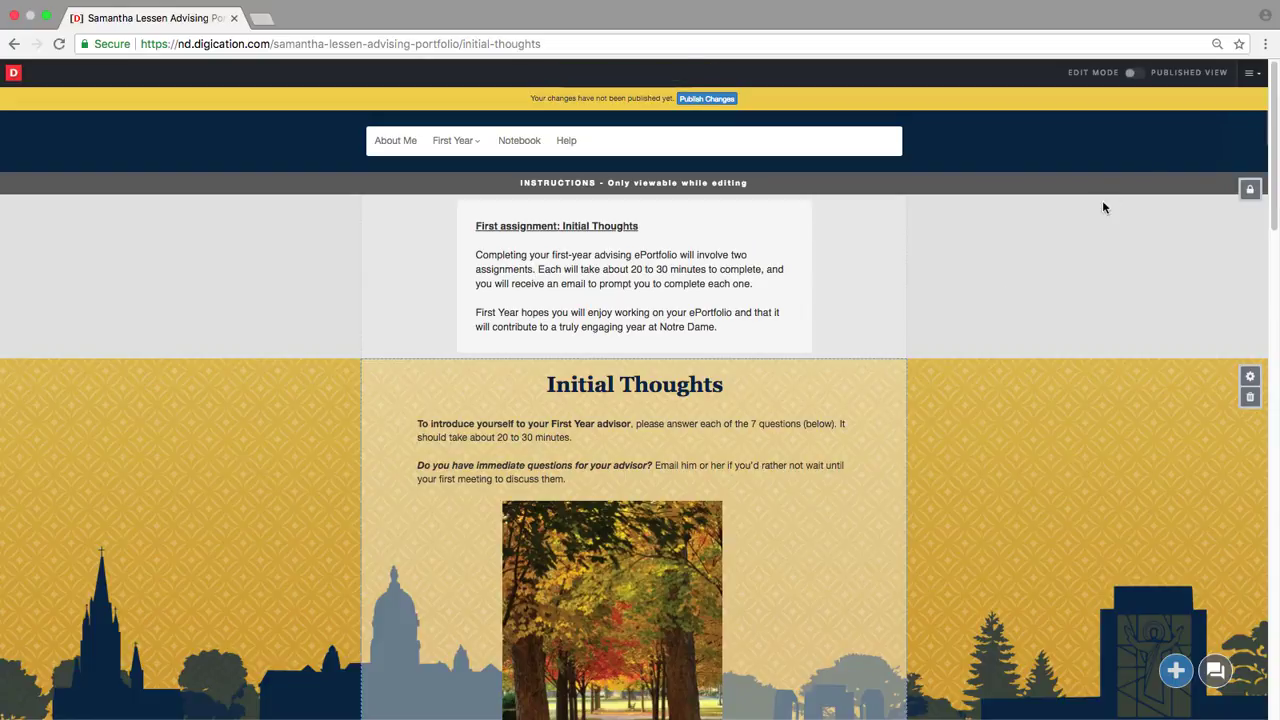
Step: Publish the page's unpublished changes, keeping the recommended sharing settings
click(1253, 76)
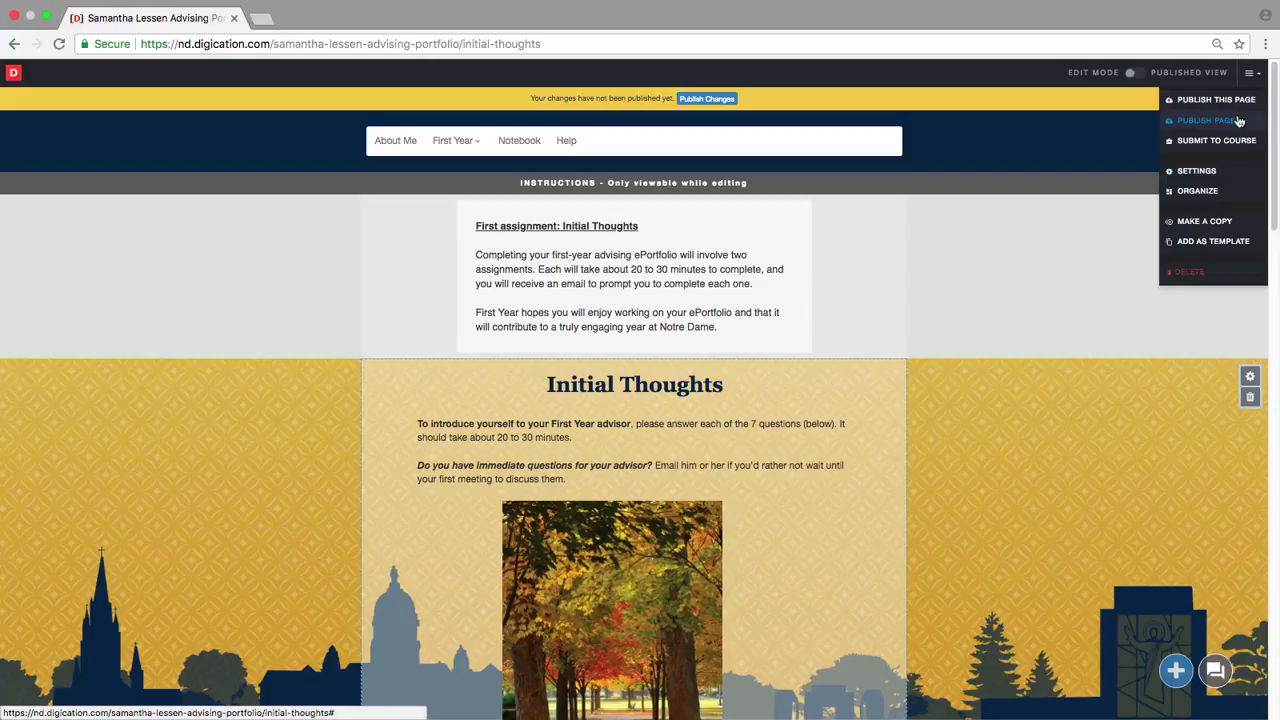
click(1236, 170)
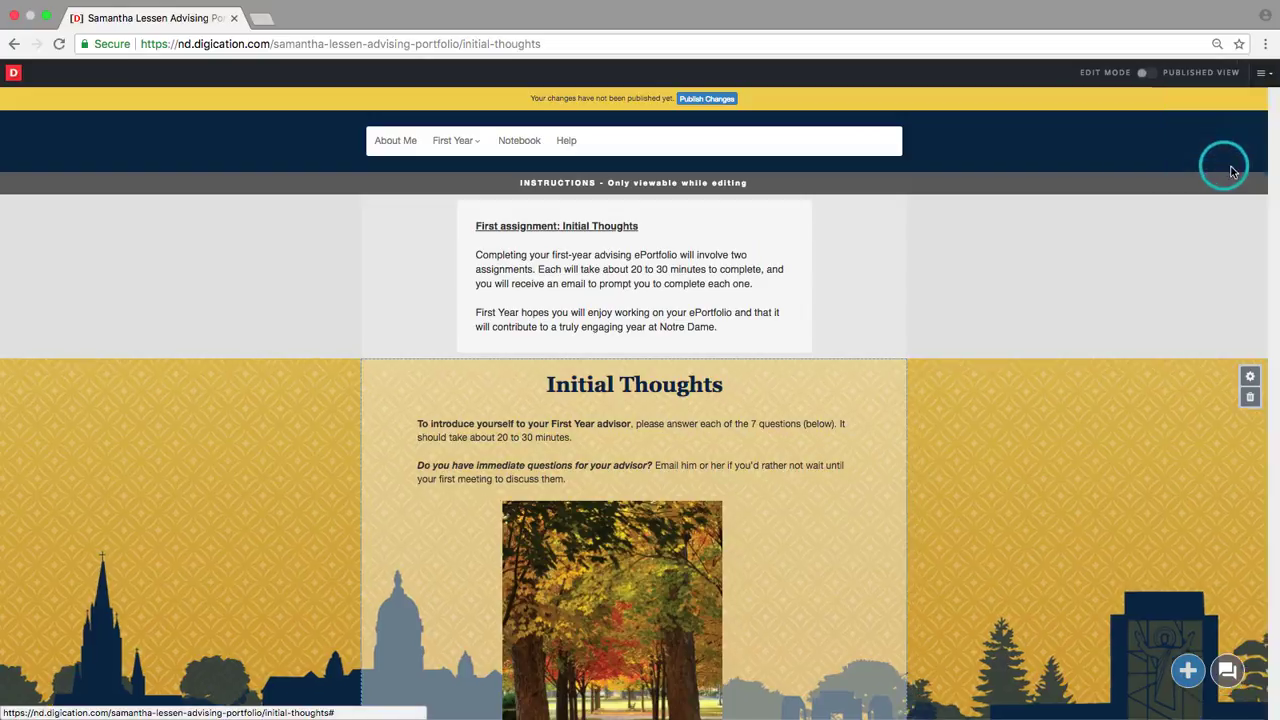
click(1264, 77)
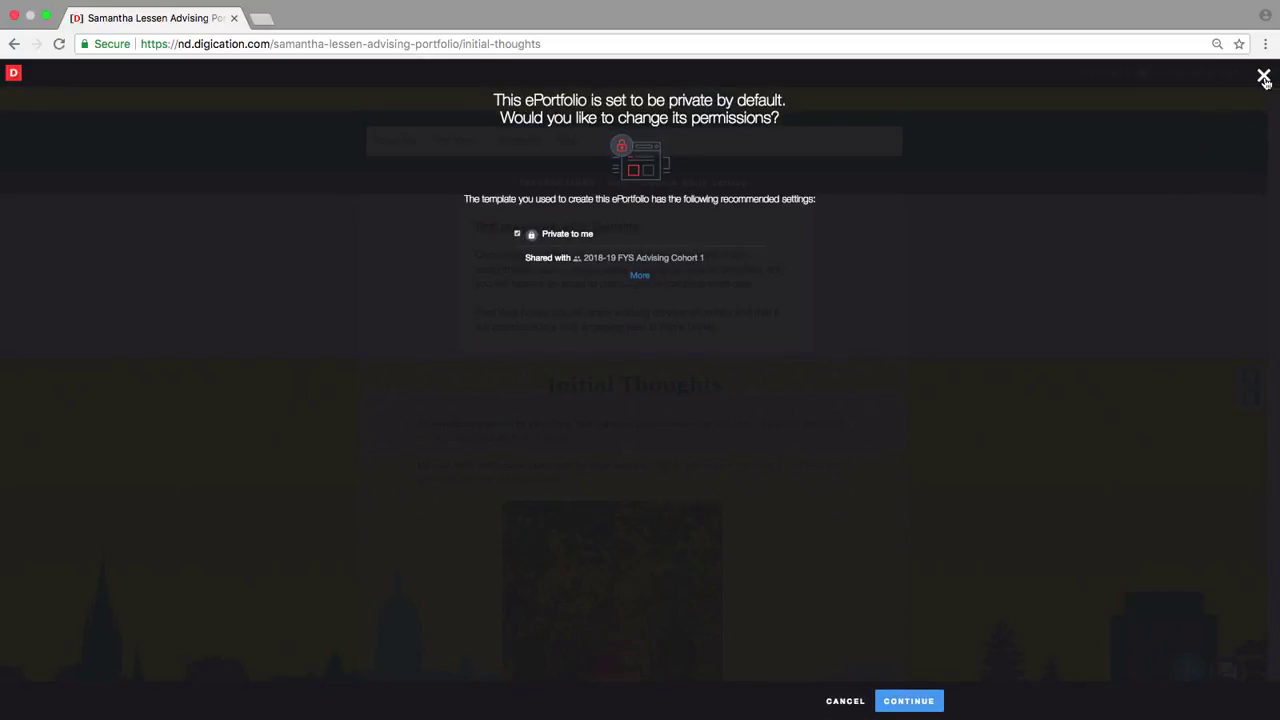
click(707, 99)
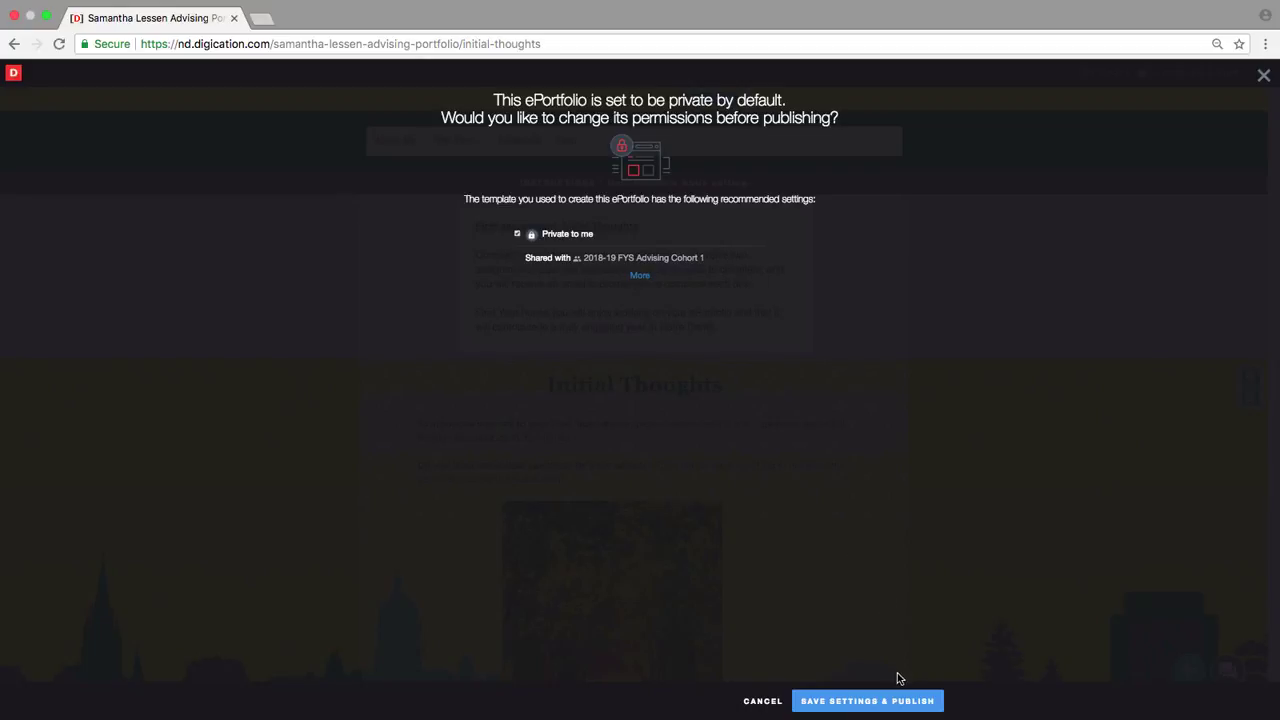
click(913, 709)
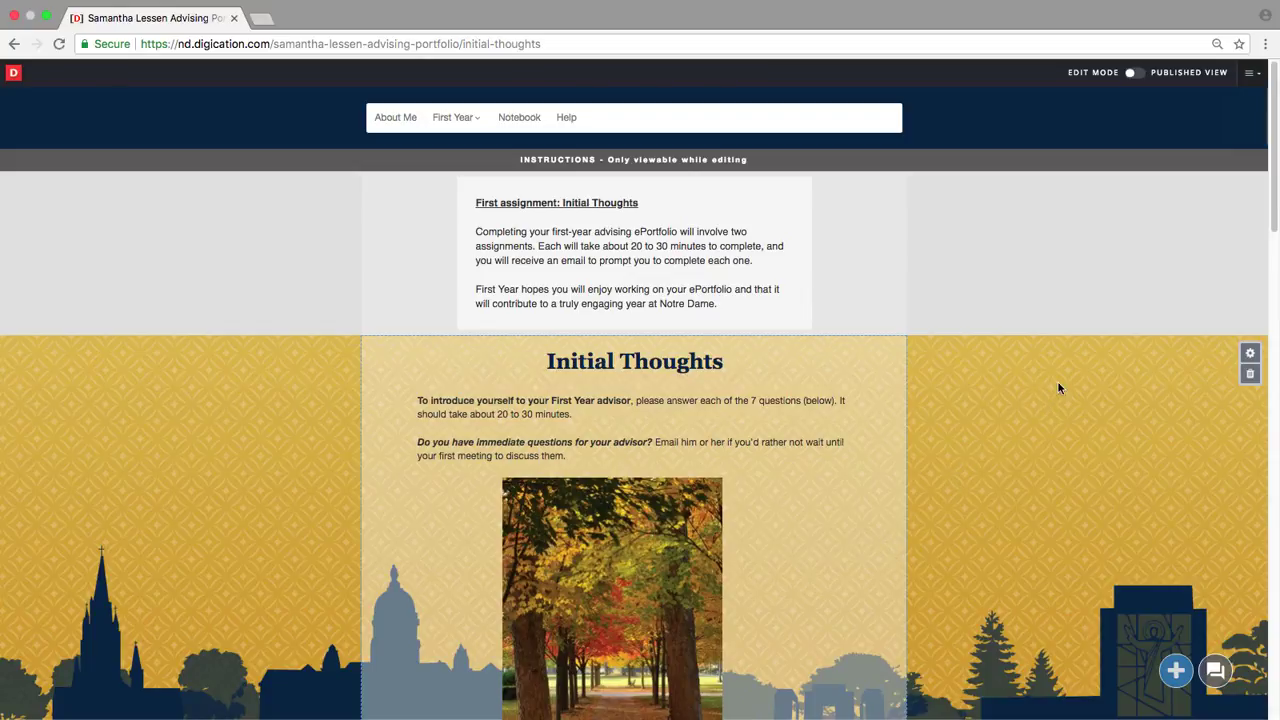
mouse_move(1103, 298)
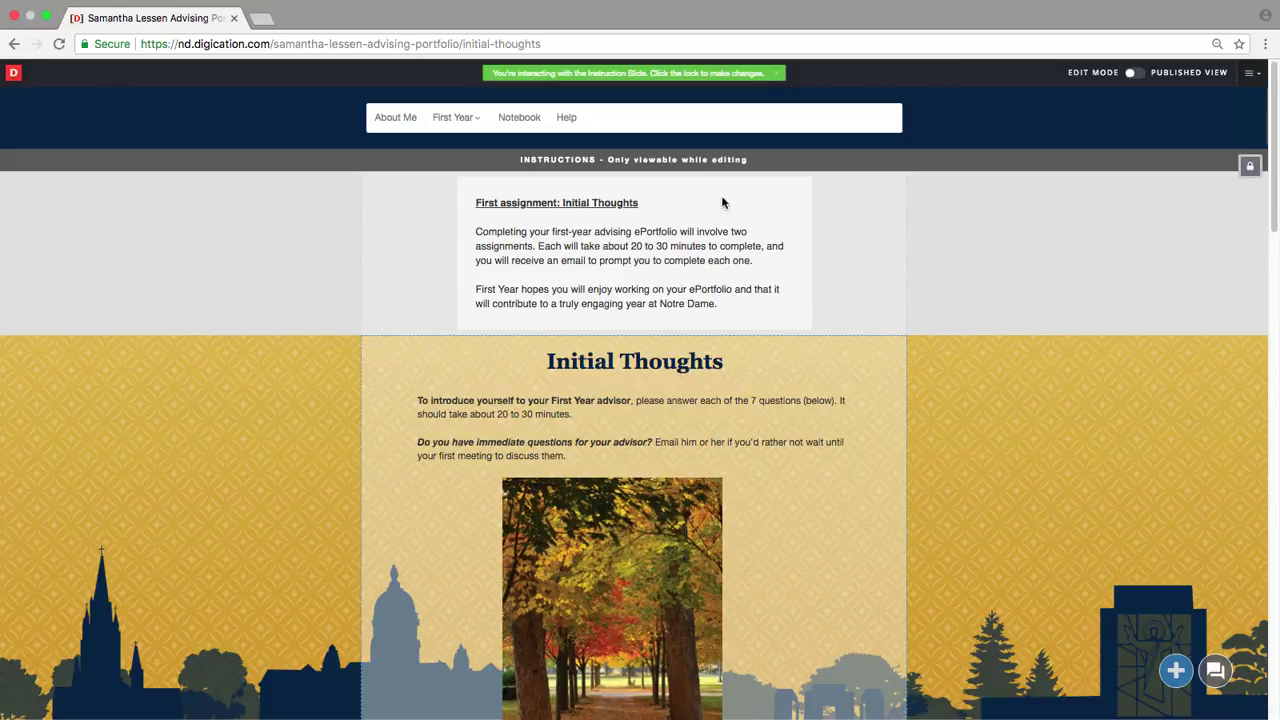
Step: Go back to the About Me page from the navigation bar
click(385, 118)
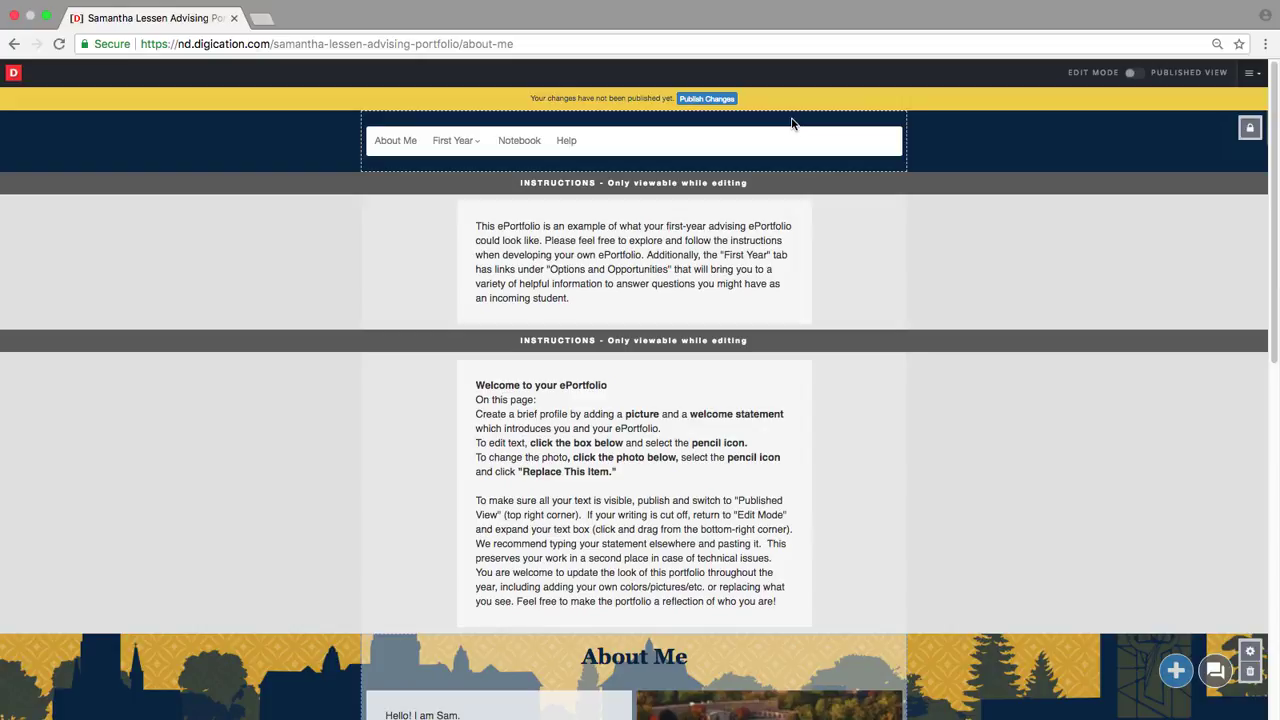
Step: Publish all the listed portfolio pages at once via Publish Pages
click(1247, 72)
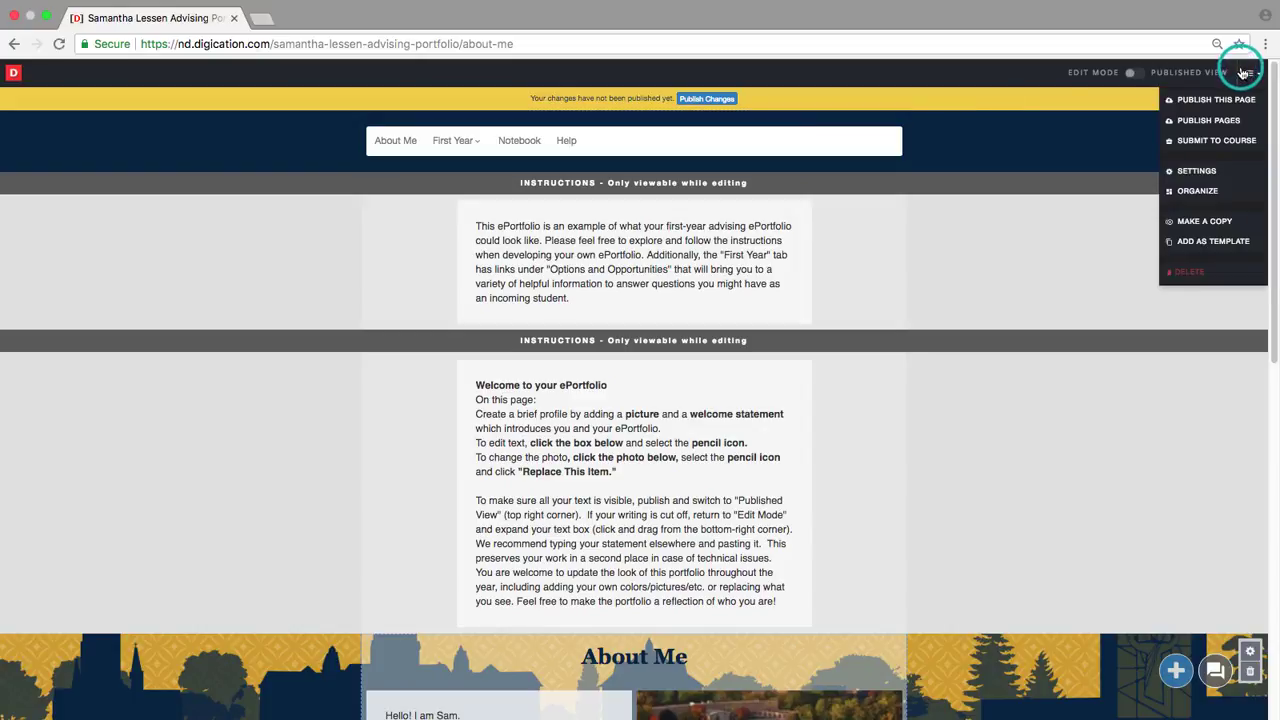
click(1232, 119)
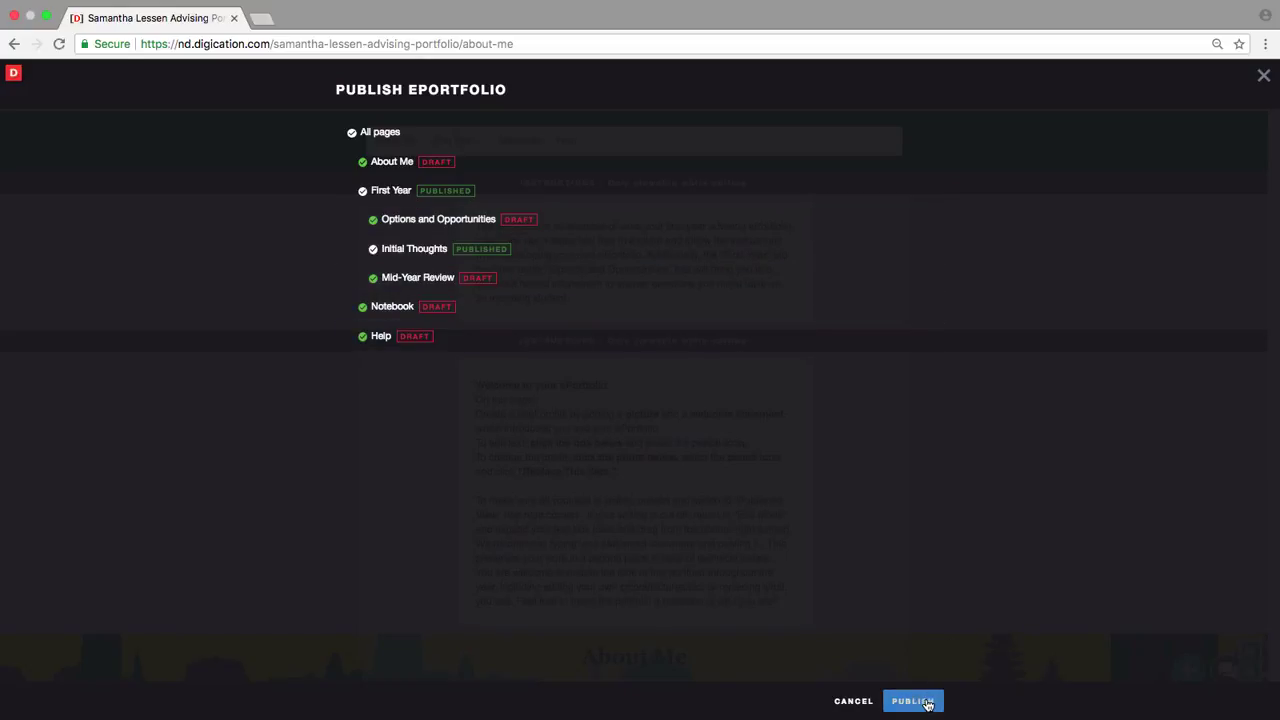
click(927, 704)
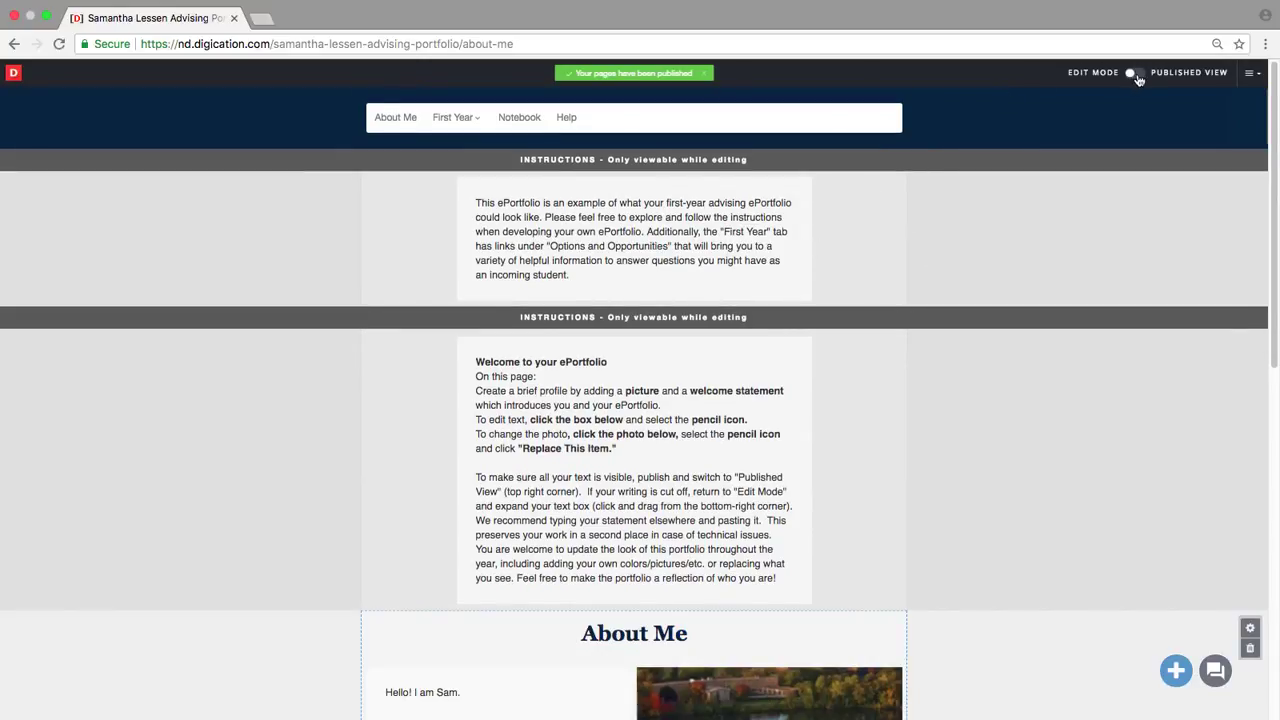
Step: Check the portfolio in Published View, then switch back to Edit Mode
click(1138, 75)
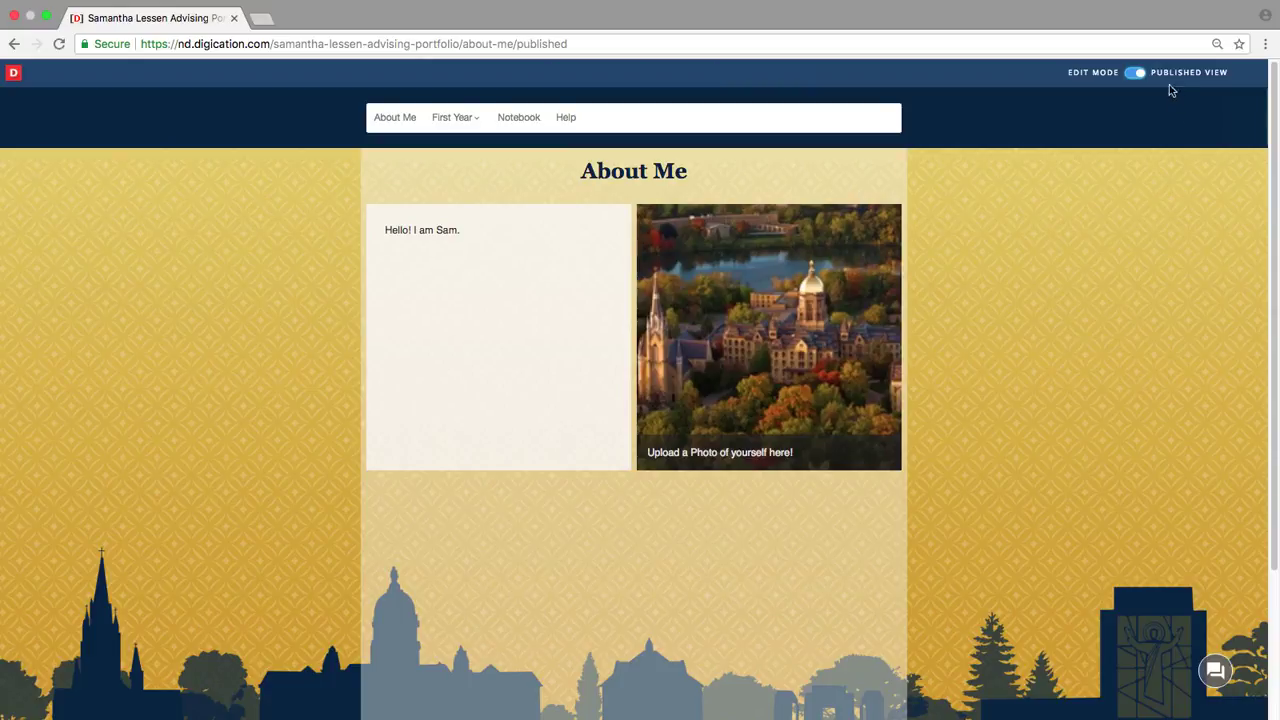
click(1130, 74)
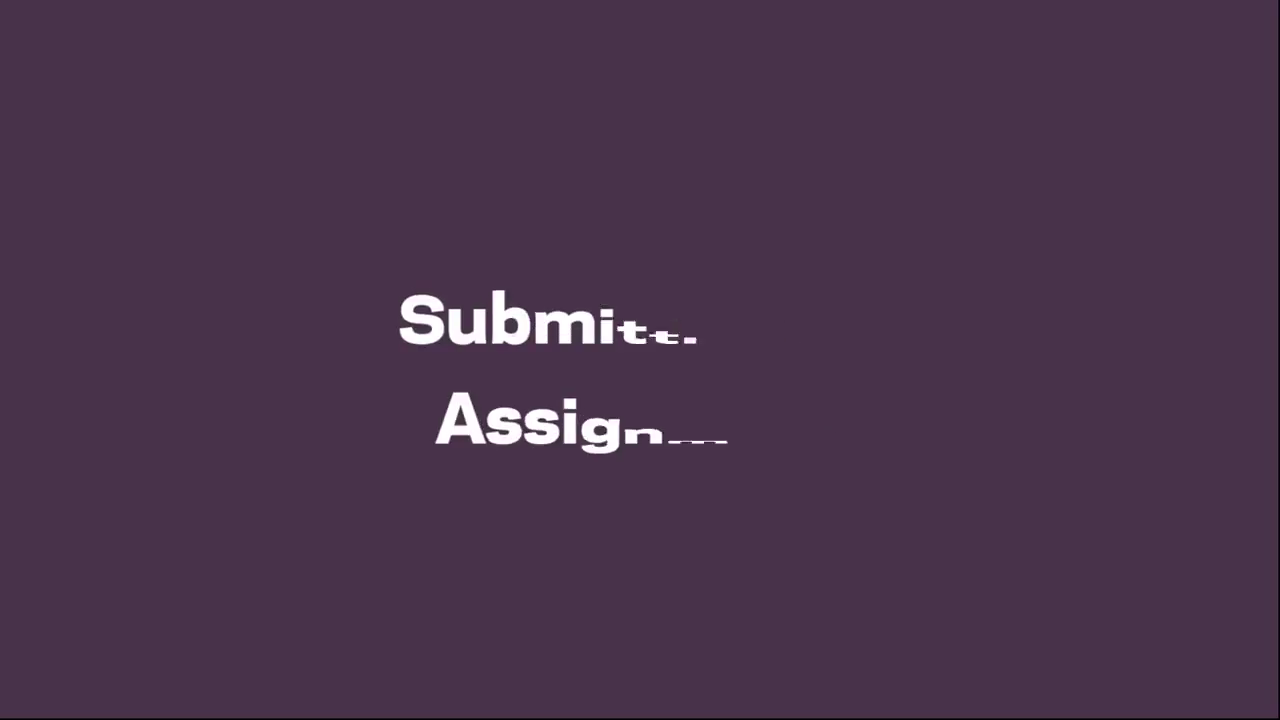
click(1130, 73)
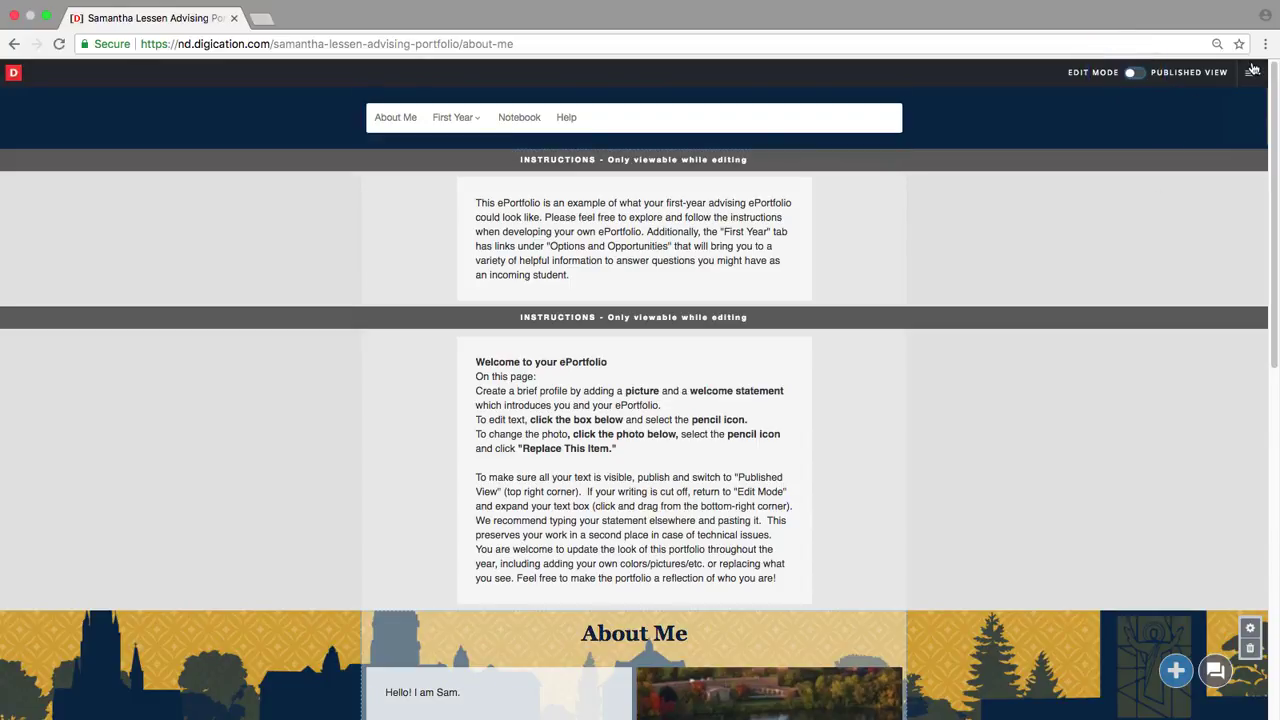
Step: Start a Submit to Course for '2018-19 FYS Assignment #1: Initial Thoughts' with the Initial Thoughts page ticked
click(1252, 72)
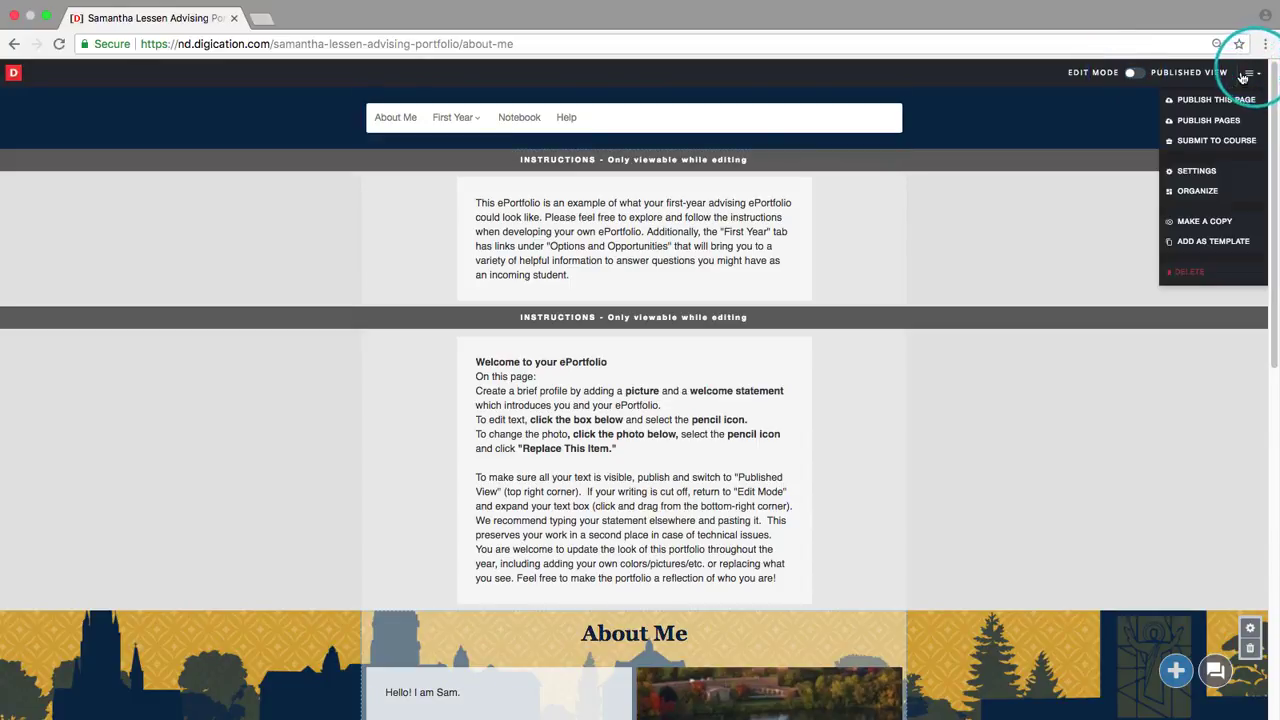
click(1250, 138)
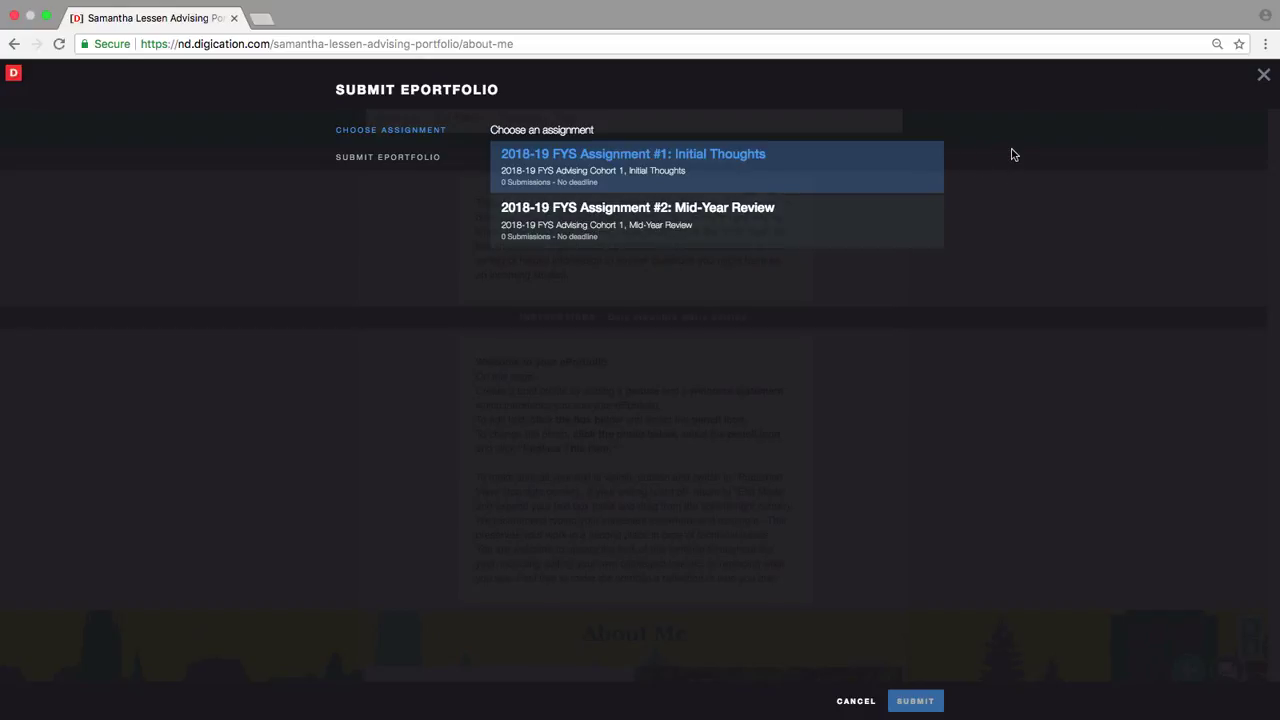
click(795, 171)
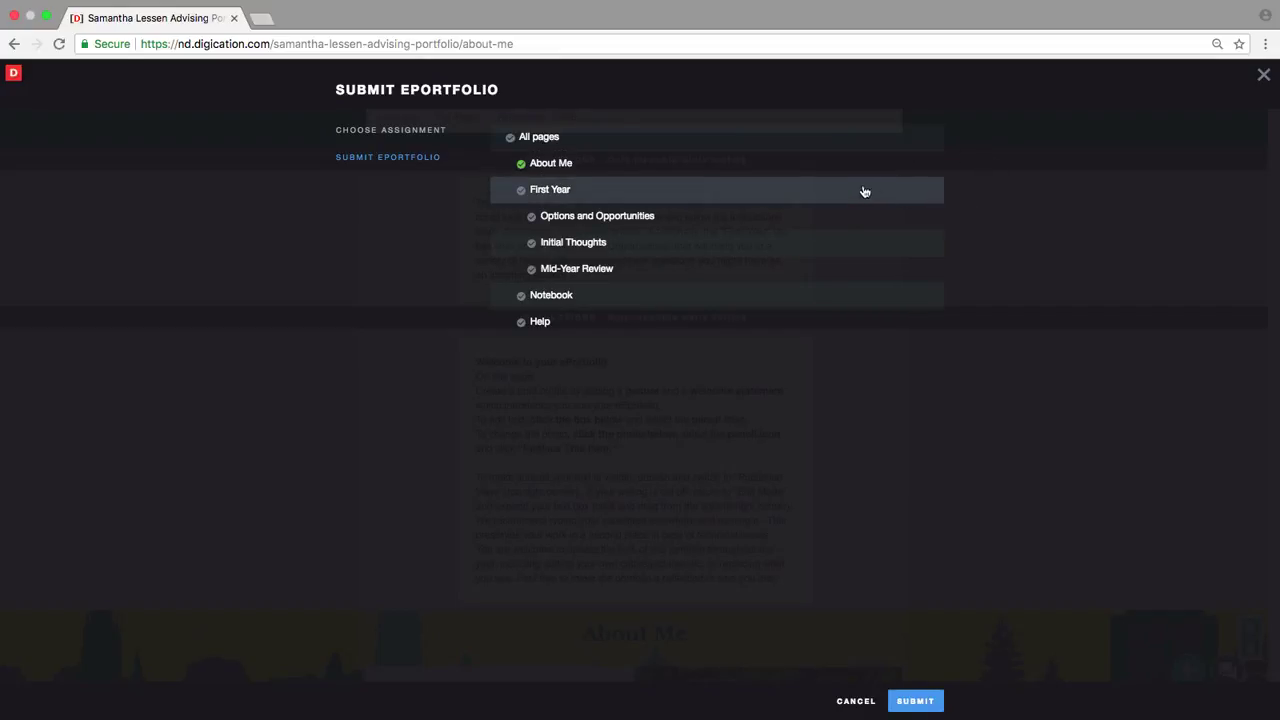
click(532, 243)
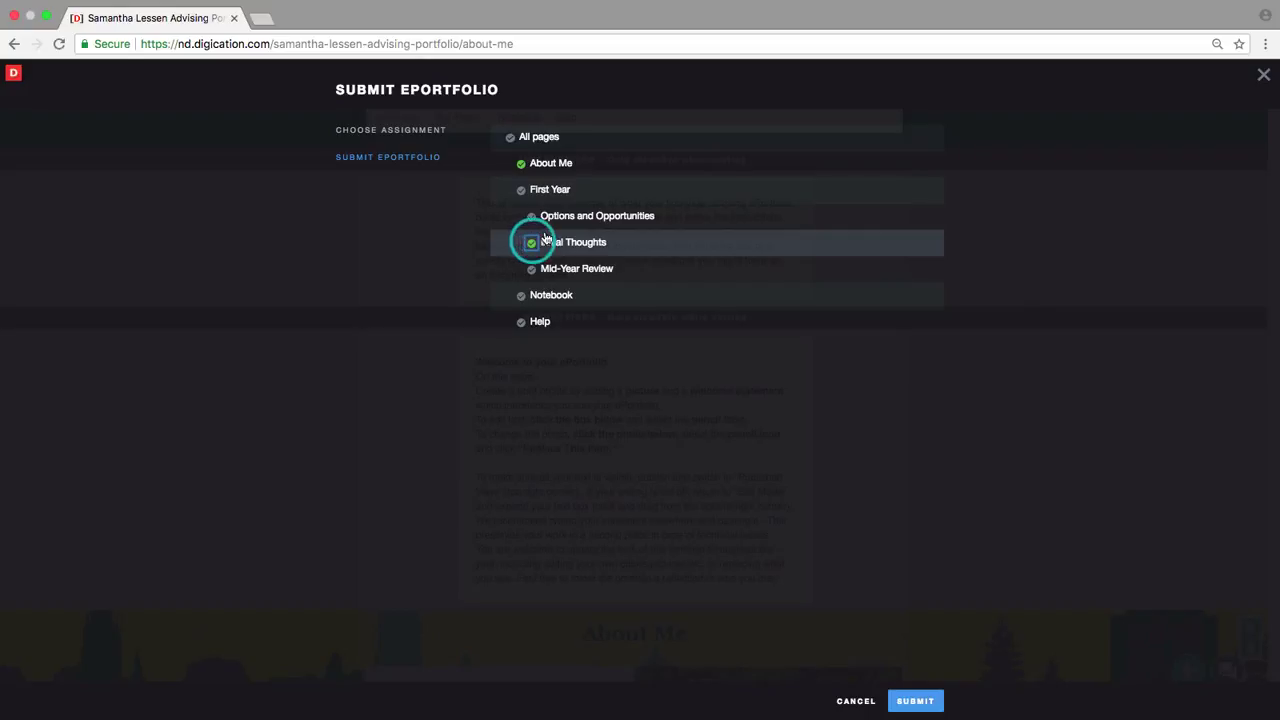